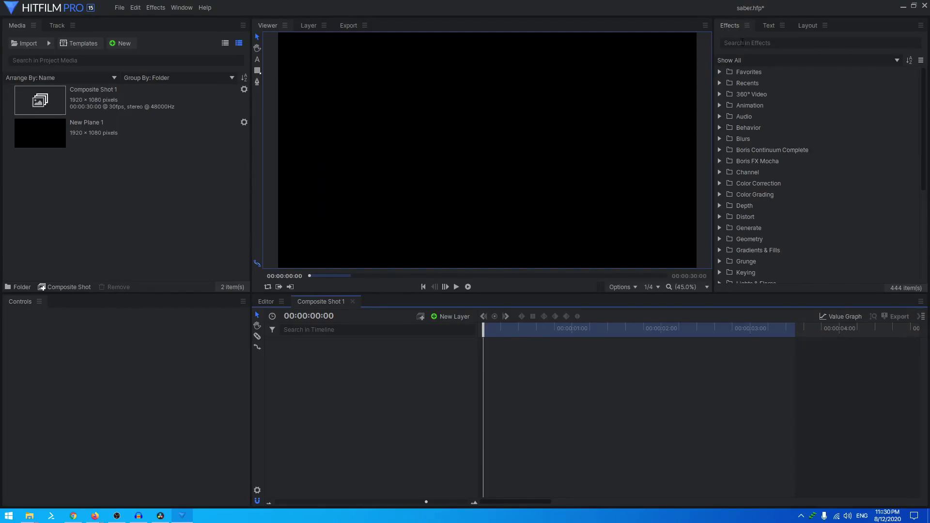
# Step: Search the effects library for 'sabe' to list Saber and the Lightsword effects
pyautogui.click(743, 42)
pyautogui.write('saber')
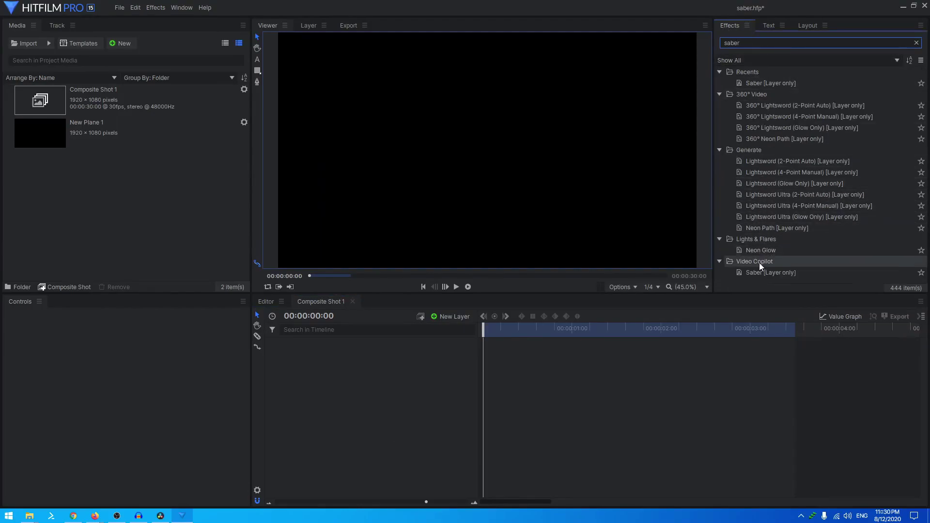
# Step: Add a new text layer and type 'TEXT' in the viewer
pyautogui.click(342, 351)
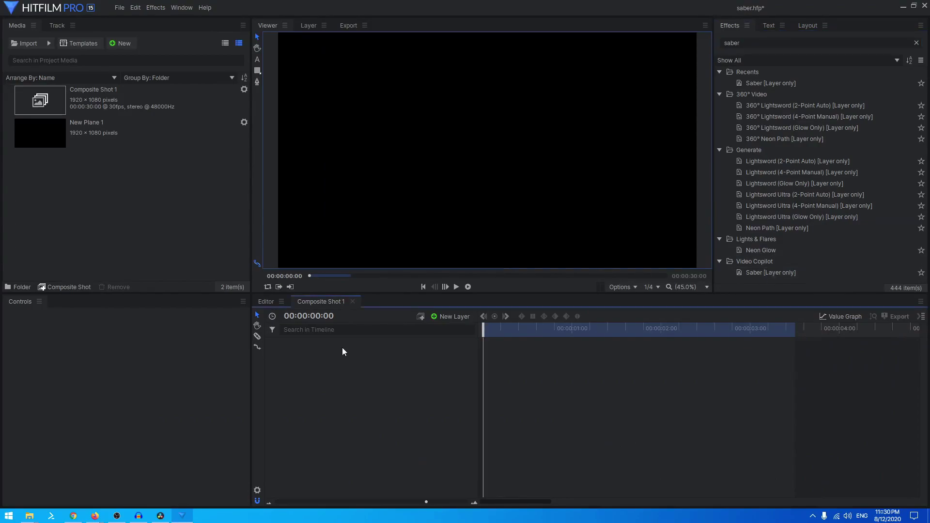
pyautogui.click(452, 318)
pyautogui.click(462, 338)
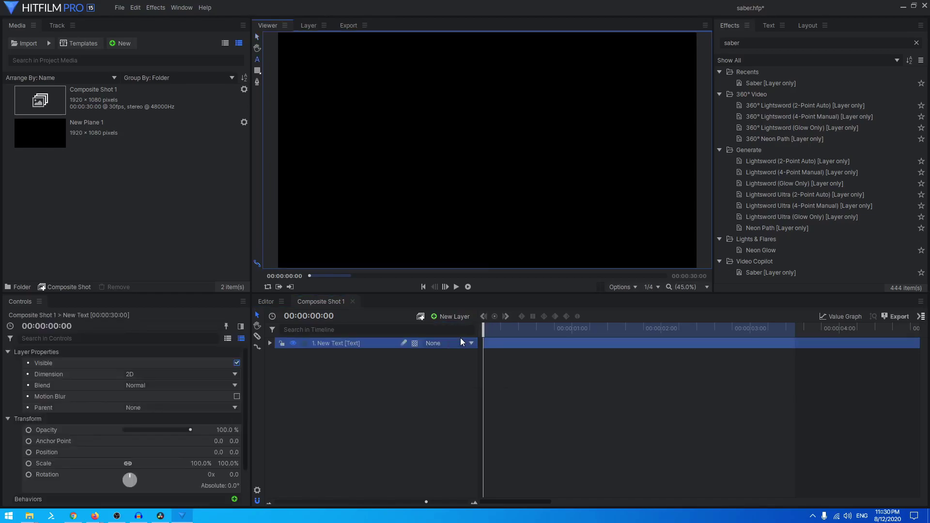
pyautogui.click(488, 151)
pyautogui.write('TEXT')
# Step: Set the text's font size to 155 and centre it vertically in the frame
pyautogui.click(769, 26)
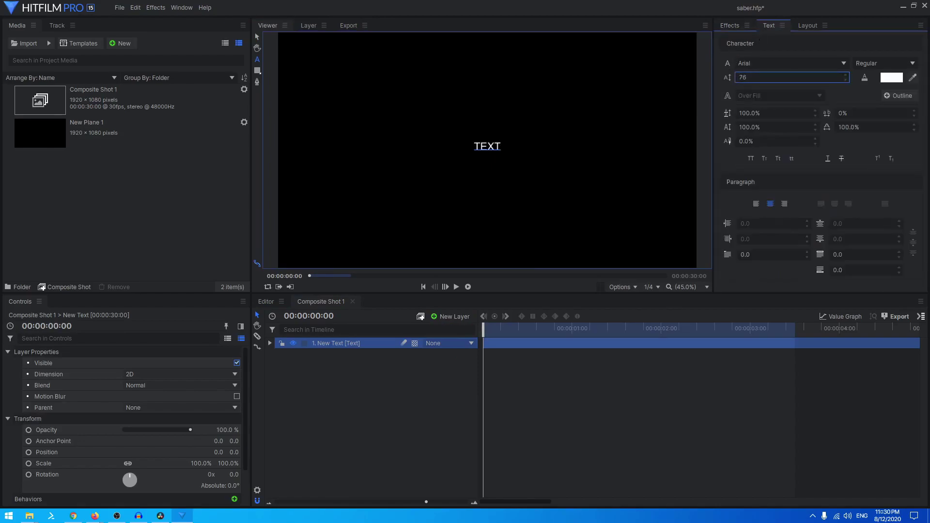
pyautogui.hotkey('ctrl', 'a')
pyautogui.doubleClick(747, 77)
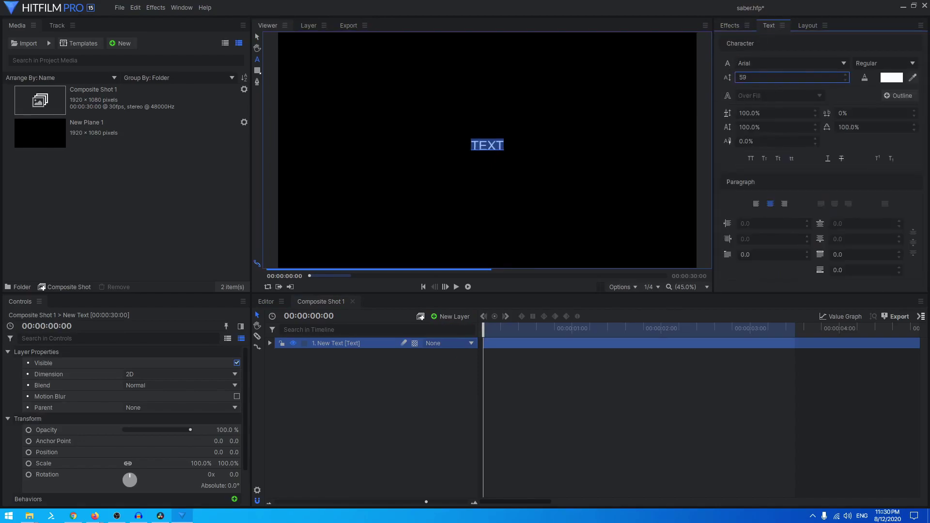
pyautogui.write('155')
pyautogui.press('Return')
pyautogui.click(805, 25)
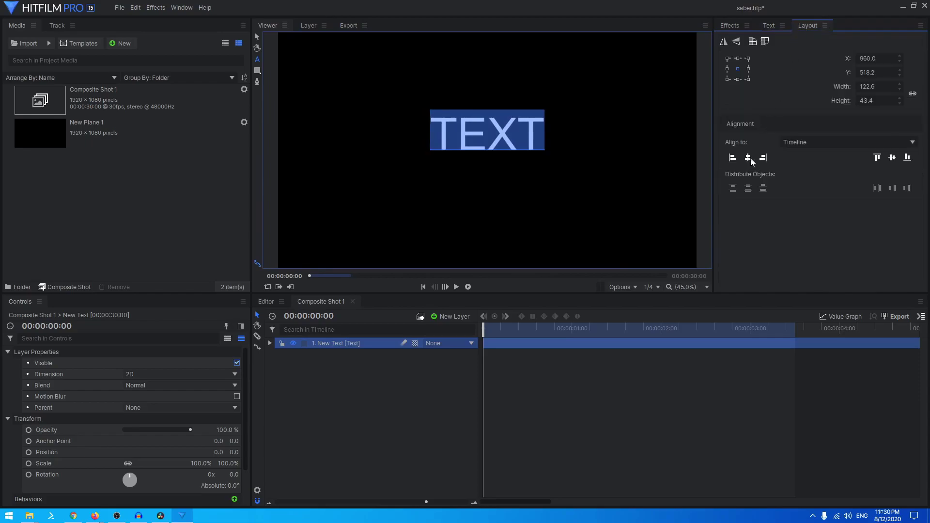
pyautogui.click(892, 159)
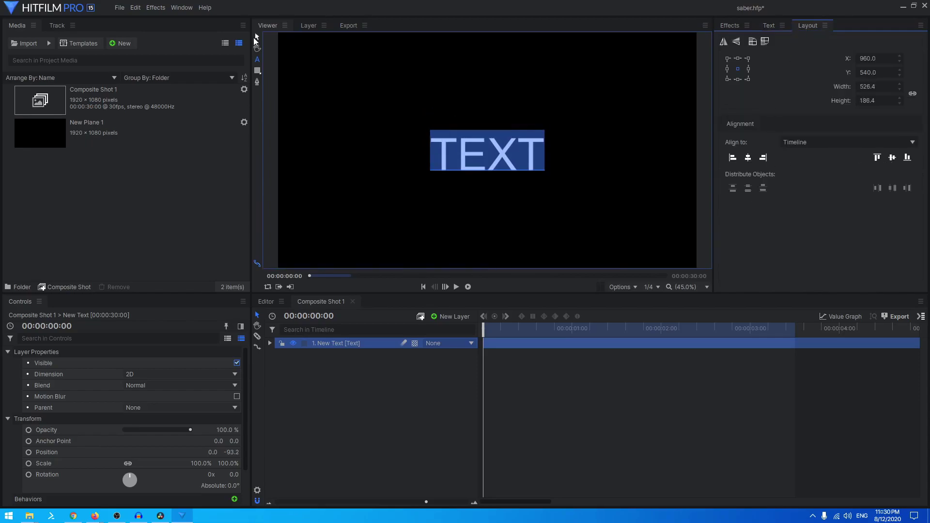
pyautogui.click(656, 164)
pyautogui.click(729, 25)
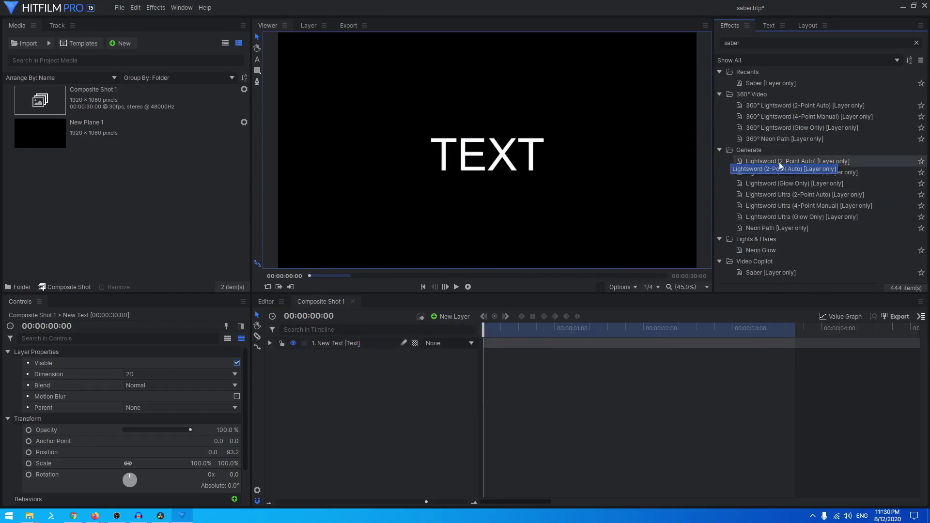
# Step: Add New Plane 1 to the timeline and apply the Saber effect to it
pyautogui.moveTo(756, 272); pyautogui.dragTo(446, 152)
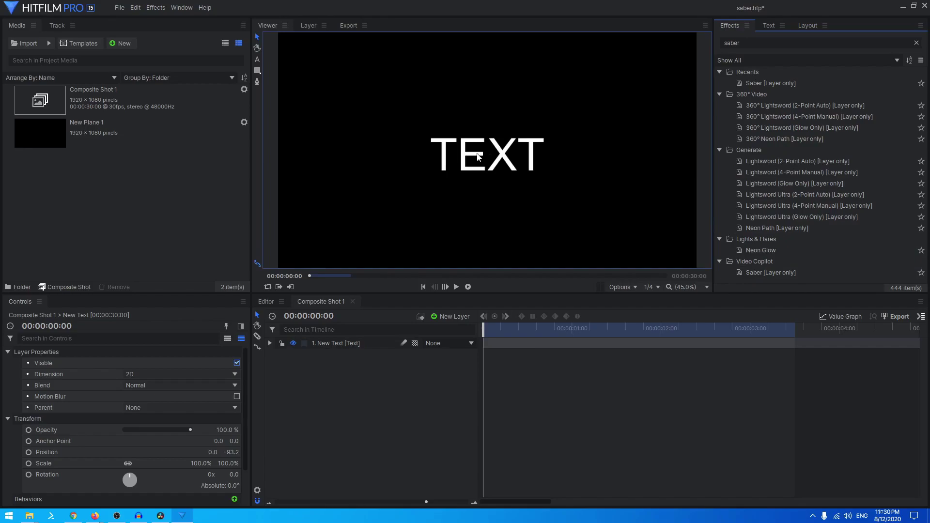
pyautogui.moveTo(97, 145); pyautogui.dragTo(338, 340)
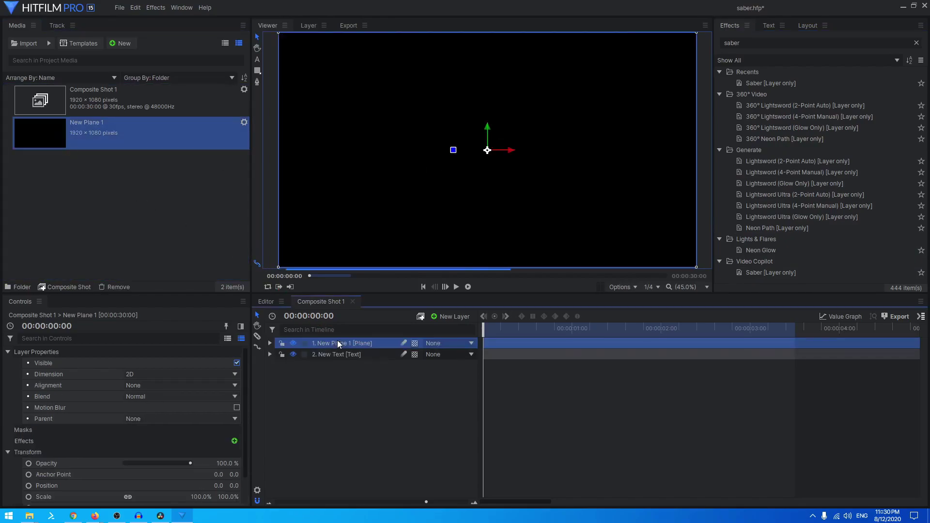
pyautogui.moveTo(754, 274); pyautogui.dragTo(447, 153)
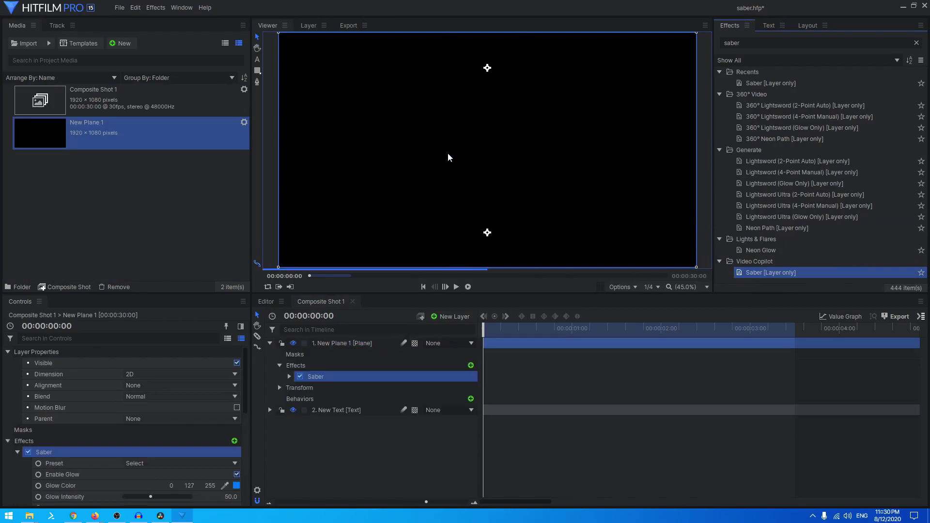
pyautogui.click(289, 377)
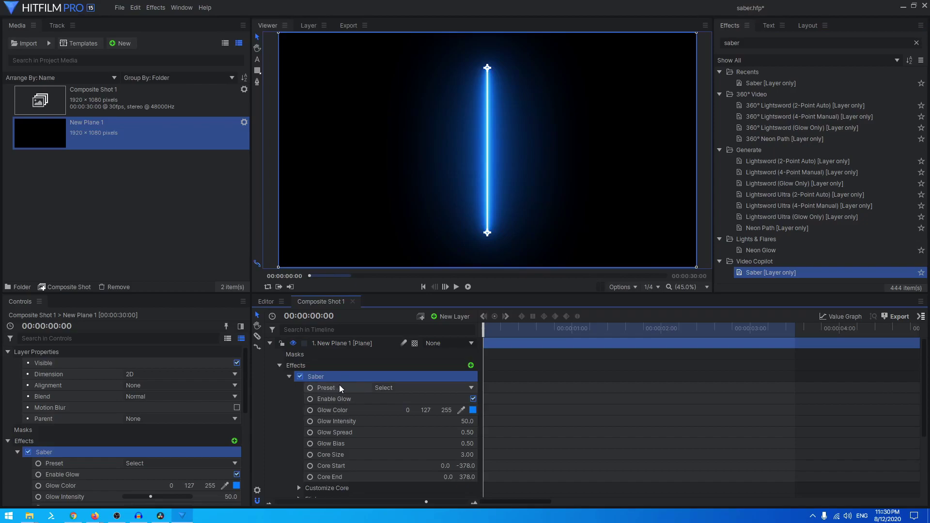
# Step: Try the Default, Arc Reactor and Burning Saber presets
pyautogui.click(405, 389)
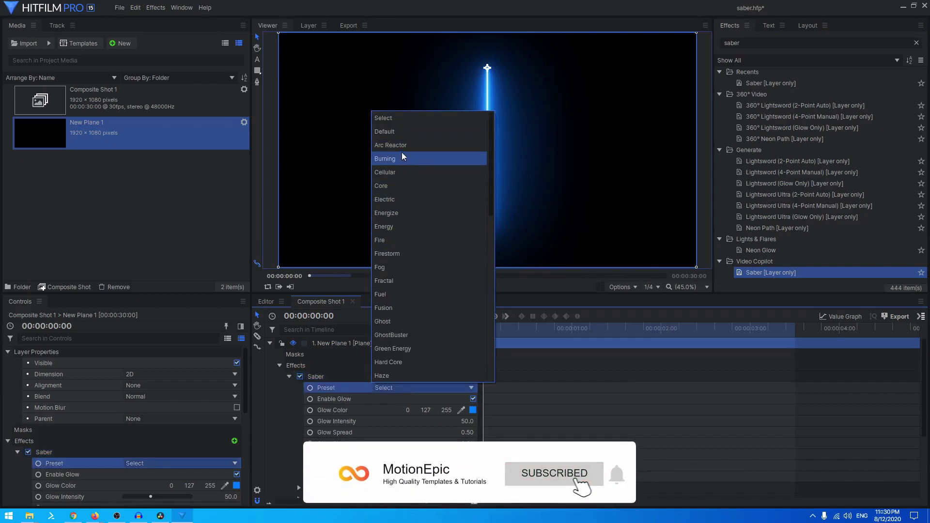
pyautogui.click(396, 132)
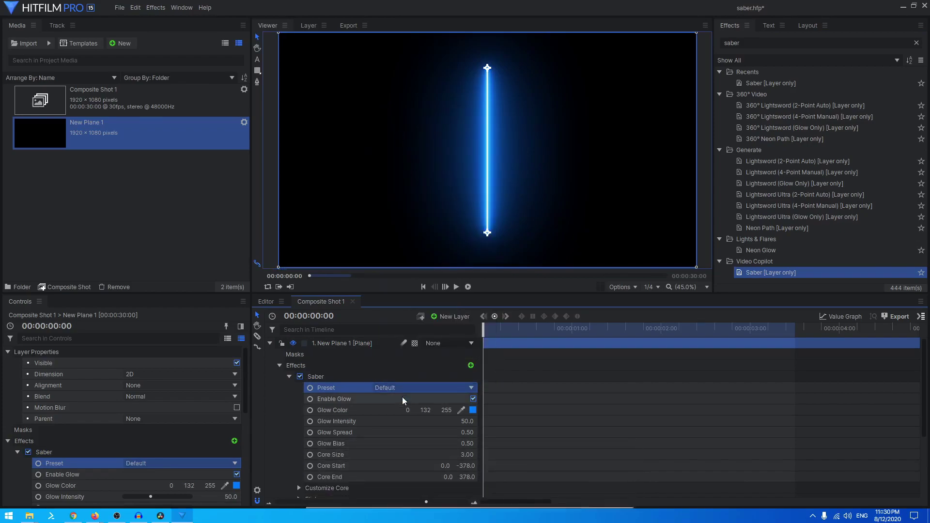
pyautogui.click(403, 389)
pyautogui.click(390, 132)
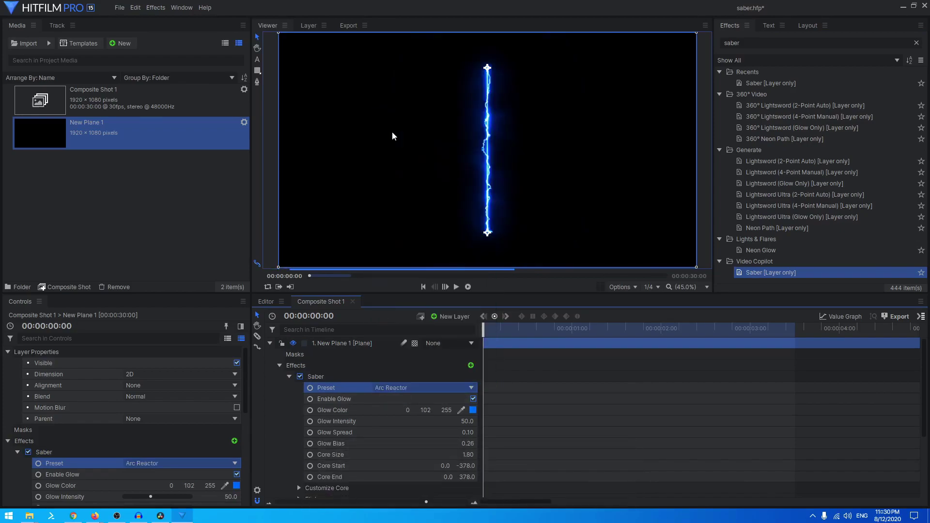
pyautogui.click(380, 390)
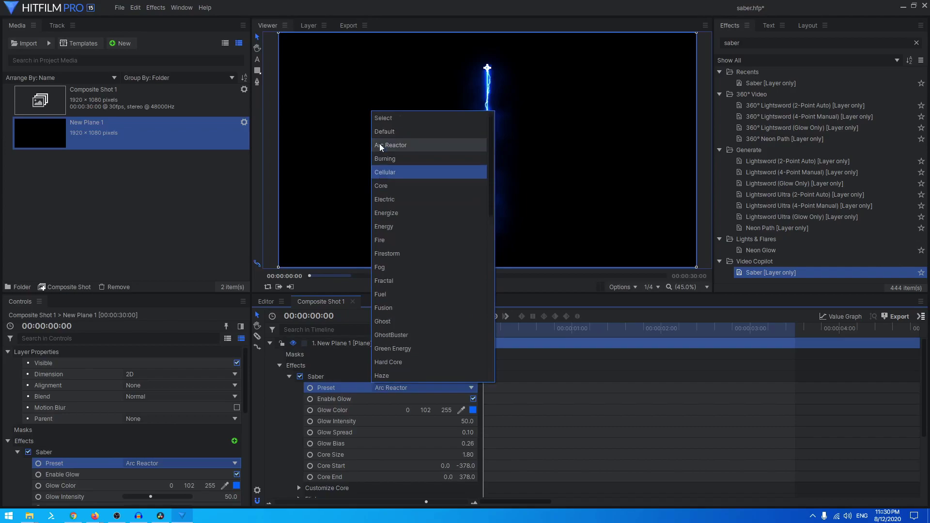
pyautogui.click(395, 155)
# Step: Browse more presets, try Inferno, then settle on the blue Arc Reactor preset
pyautogui.click(417, 389)
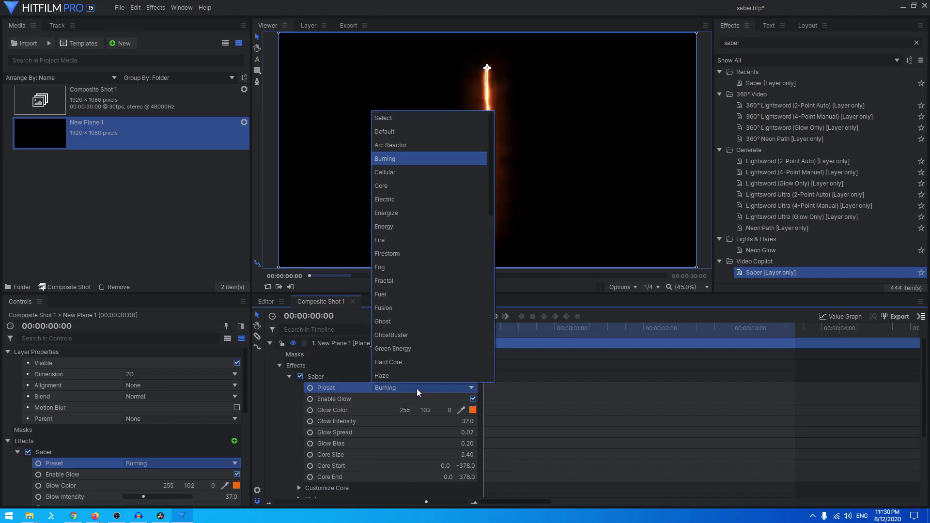
pyautogui.scroll(-2, 386, 262)
pyautogui.scroll(-5, 394, 252)
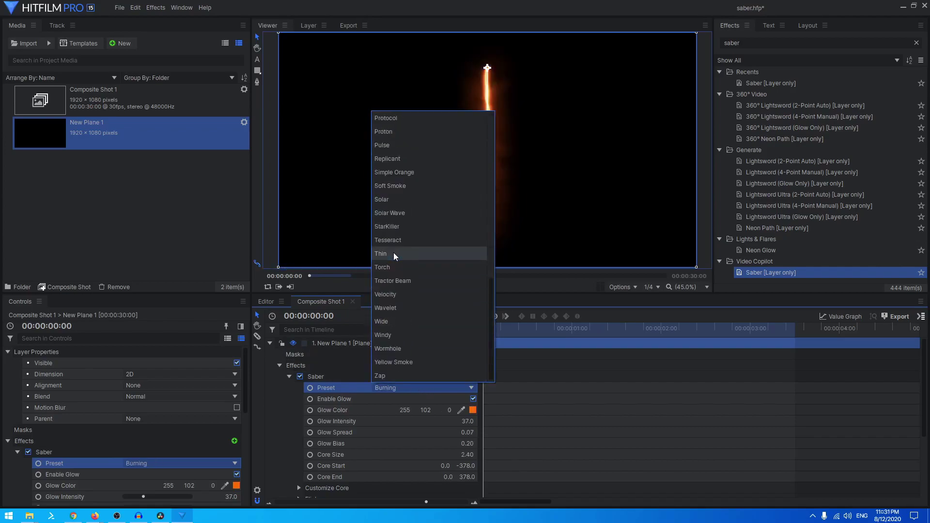
pyautogui.press('Escape')
pyautogui.click(420, 390)
pyautogui.scroll(-2, 400, 356)
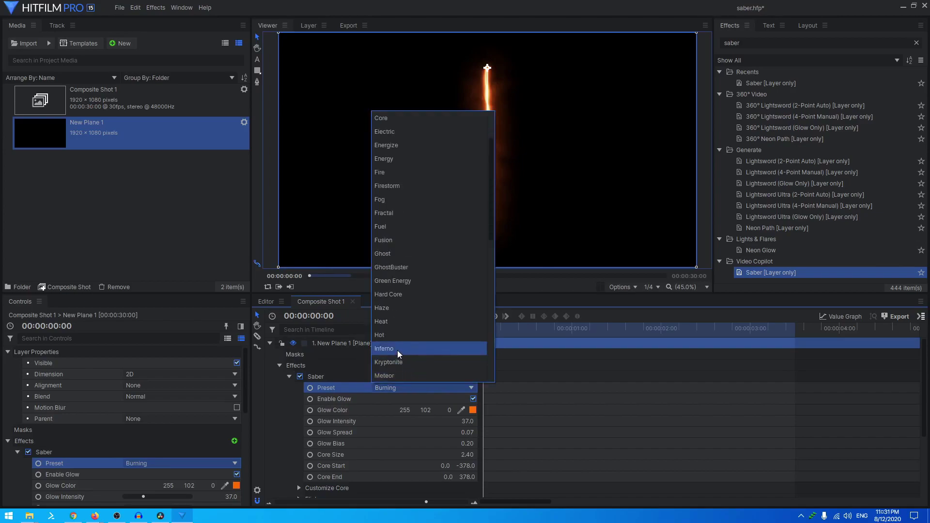
pyautogui.click(397, 351)
pyautogui.click(412, 384)
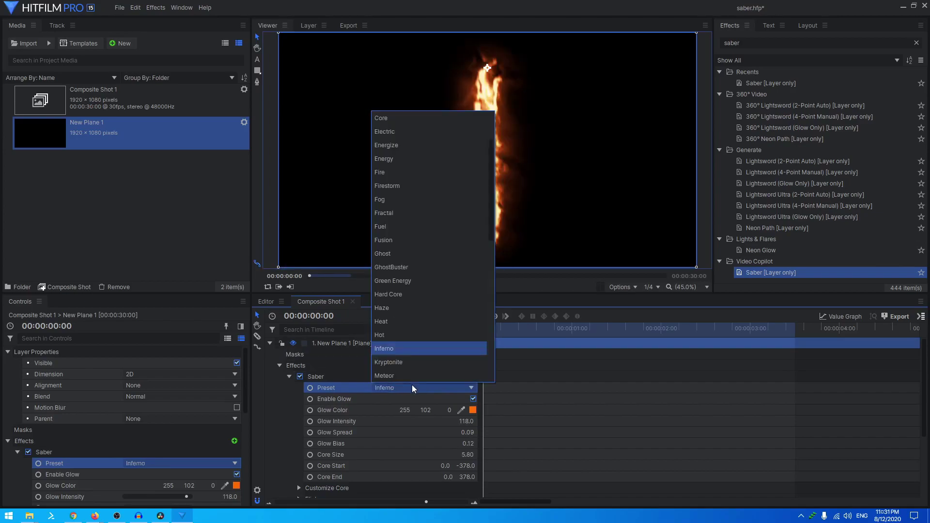
pyautogui.scroll(1, 410, 354)
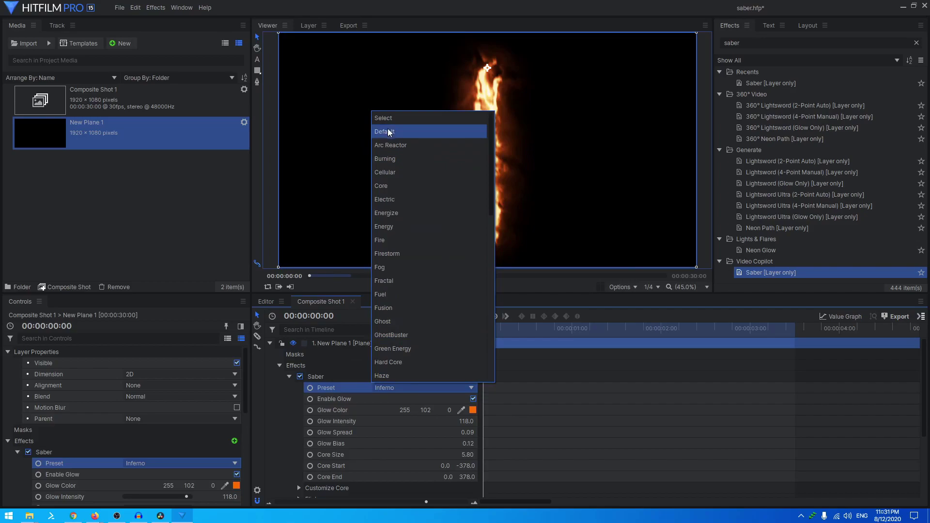
pyautogui.click(389, 146)
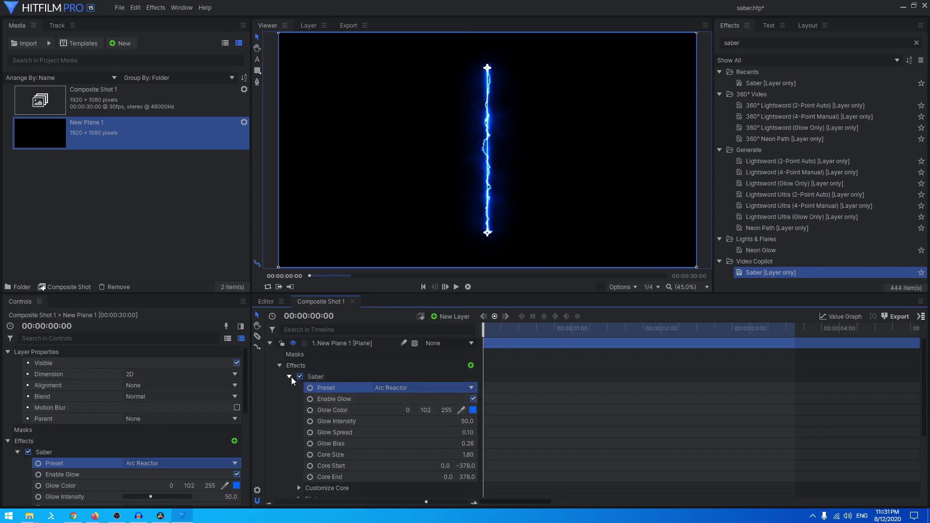
# Step: Set the Saber's Customize Core > Core Type to Text Layer
pyautogui.scroll(-1, 296, 388)
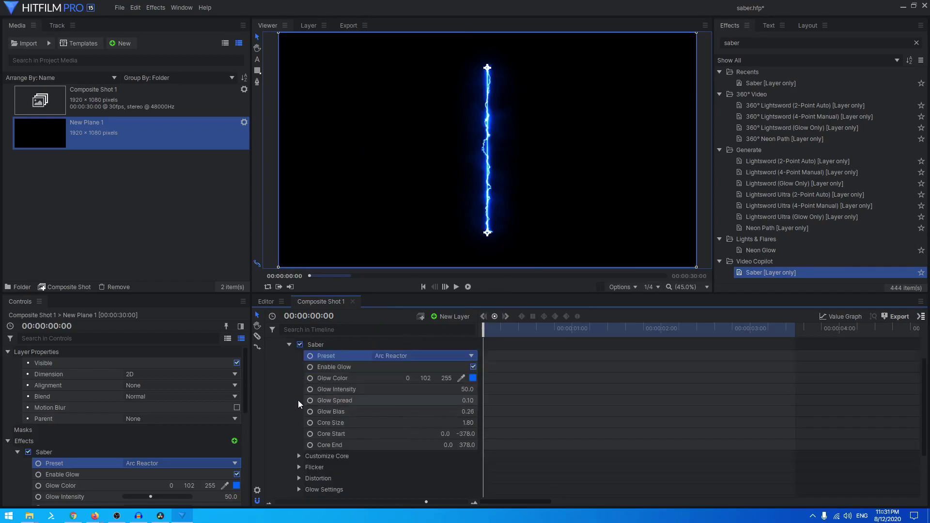
pyautogui.click(299, 455)
pyautogui.scroll(-2, 362, 424)
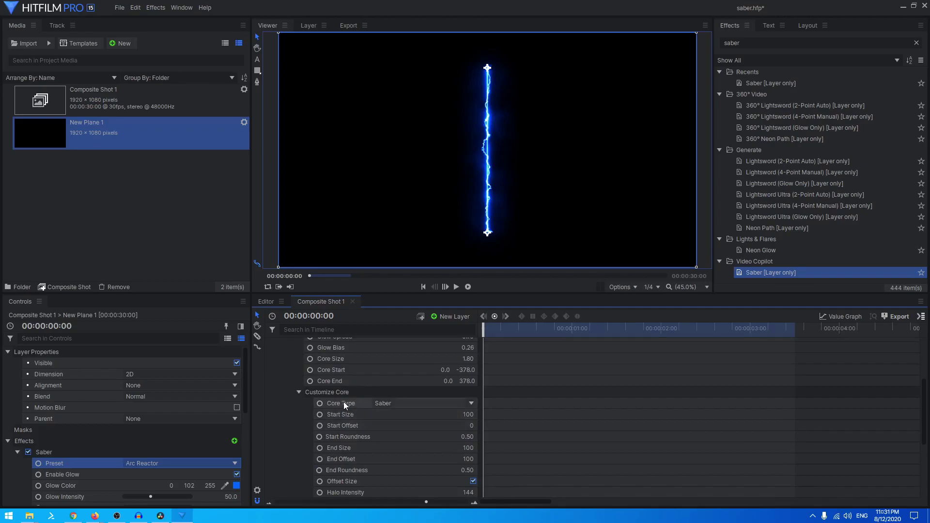
pyautogui.click(391, 402)
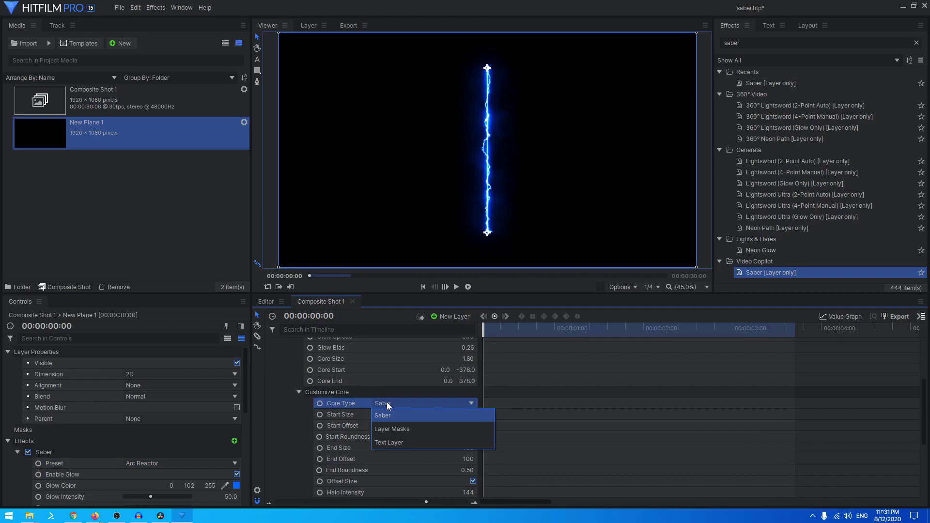
pyautogui.click(394, 443)
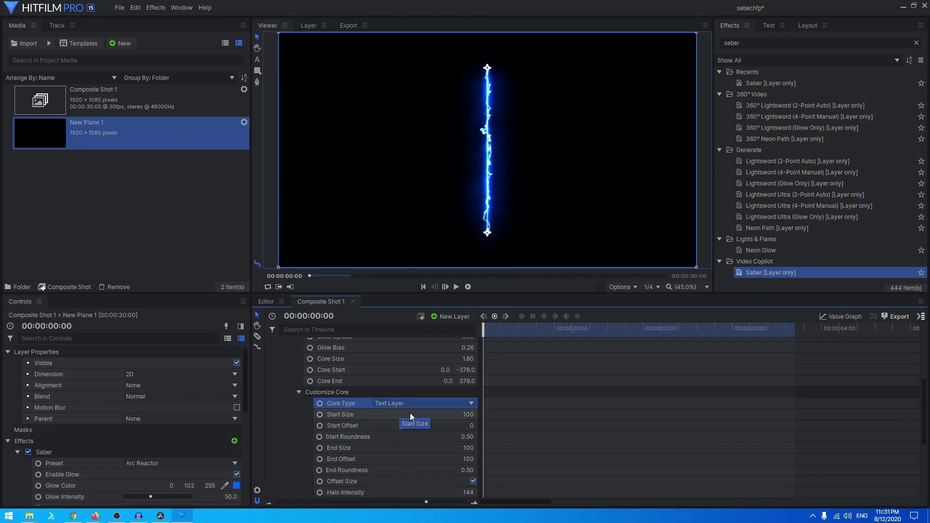
# Step: Switch the Saber preset back to Default
pyautogui.scroll(-1, 352, 414)
pyautogui.scroll(2, 353, 415)
pyautogui.scroll(1, 353, 415)
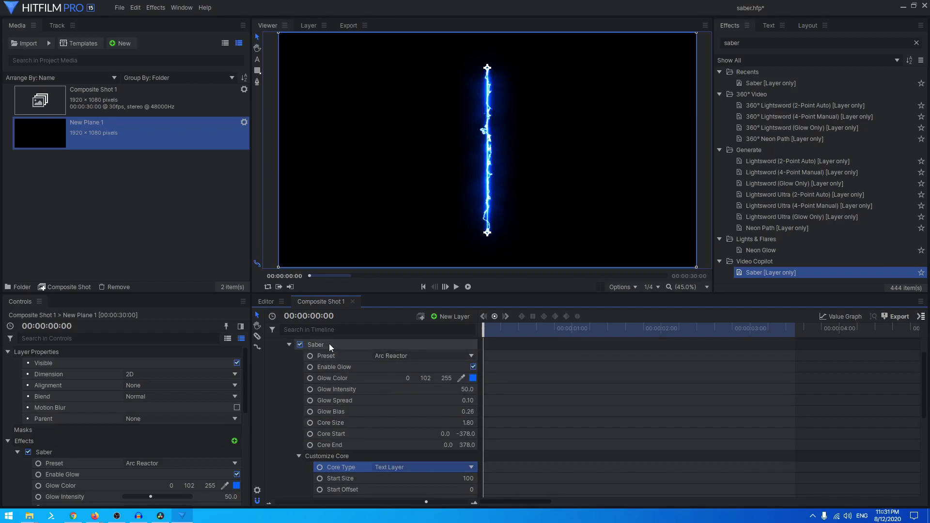
pyautogui.click(394, 356)
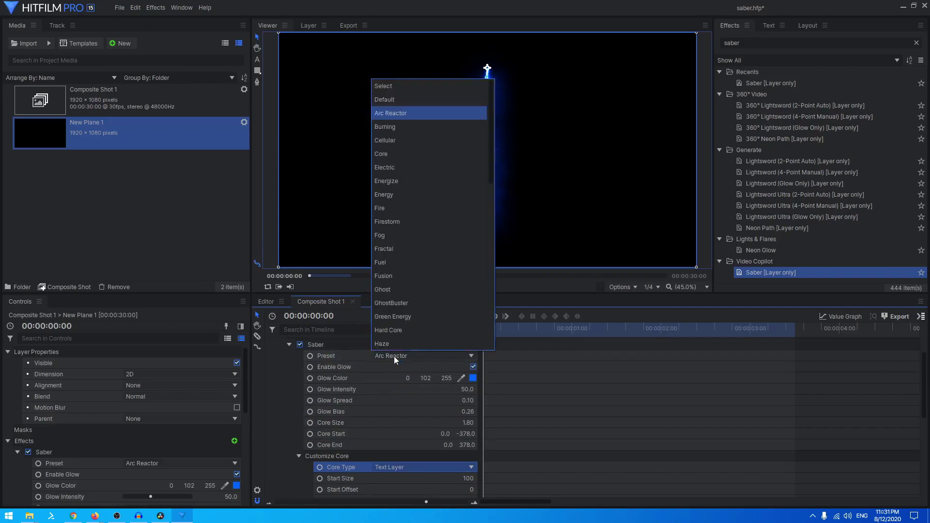
pyautogui.click(382, 101)
# Step: Choose '2. New Text' as the Saber core's text layer
pyautogui.scroll(-3, 367, 406)
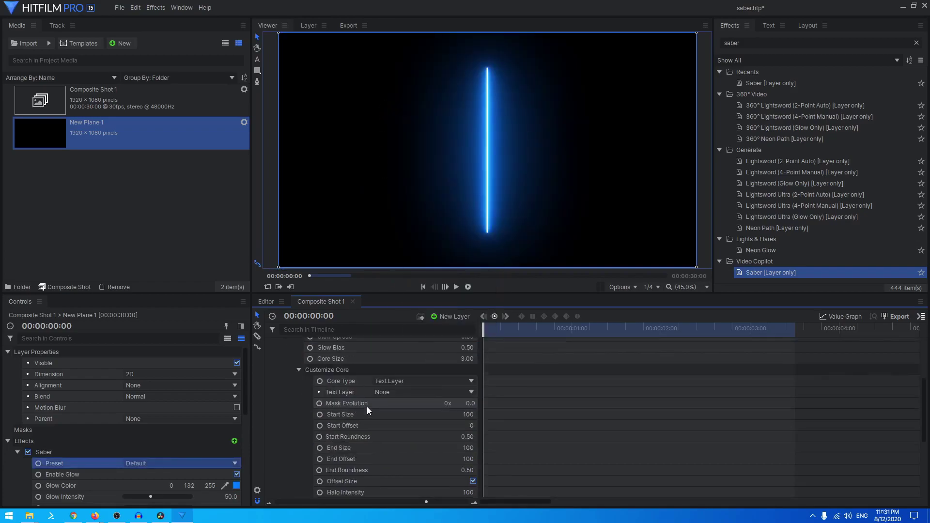
pyautogui.scroll(-1, 367, 406)
pyautogui.scroll(1, 350, 351)
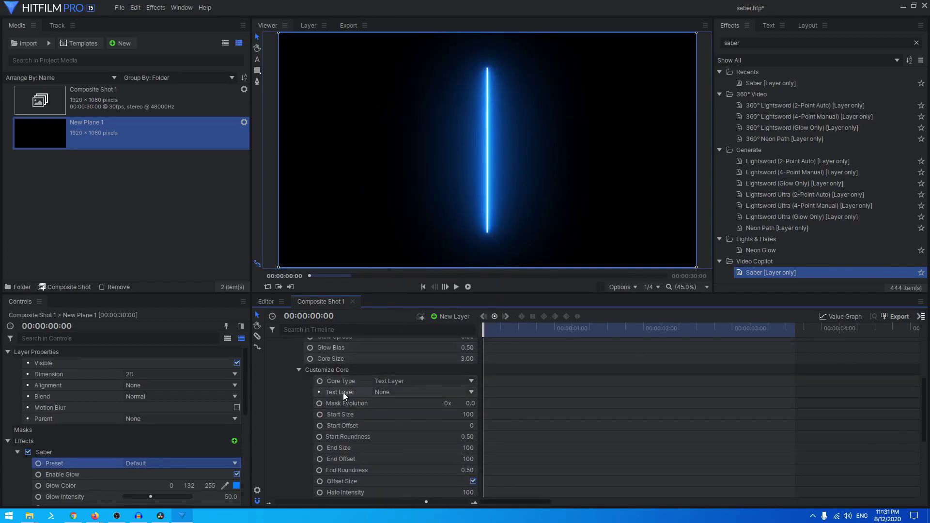
pyautogui.click(411, 390)
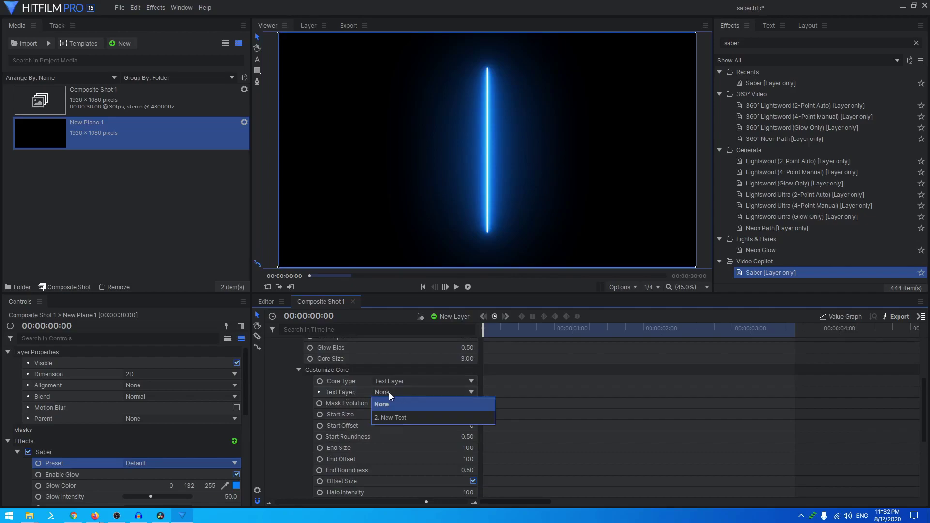
pyautogui.click(407, 419)
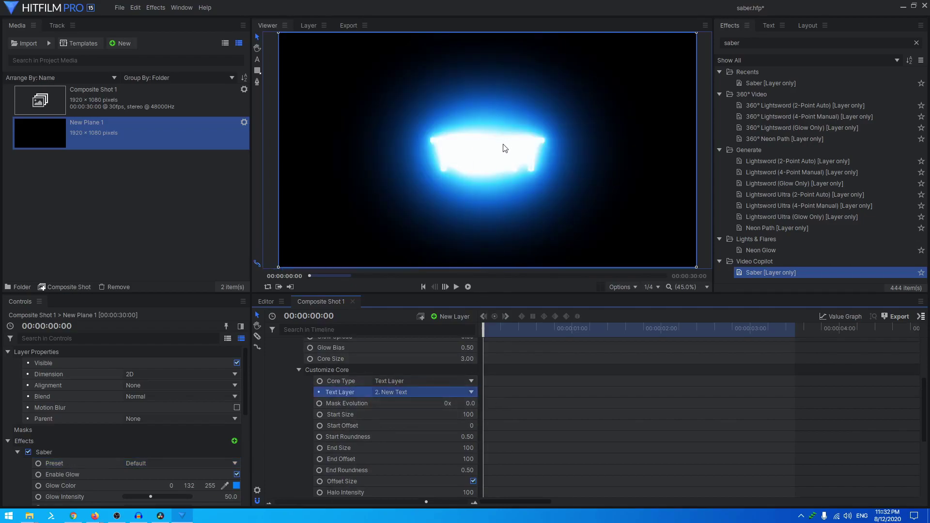
pyautogui.scroll(5, 373, 388)
# Step: Apply the Arc Reactor preset to the text saber and briefly play the preview
pyautogui.click(415, 389)
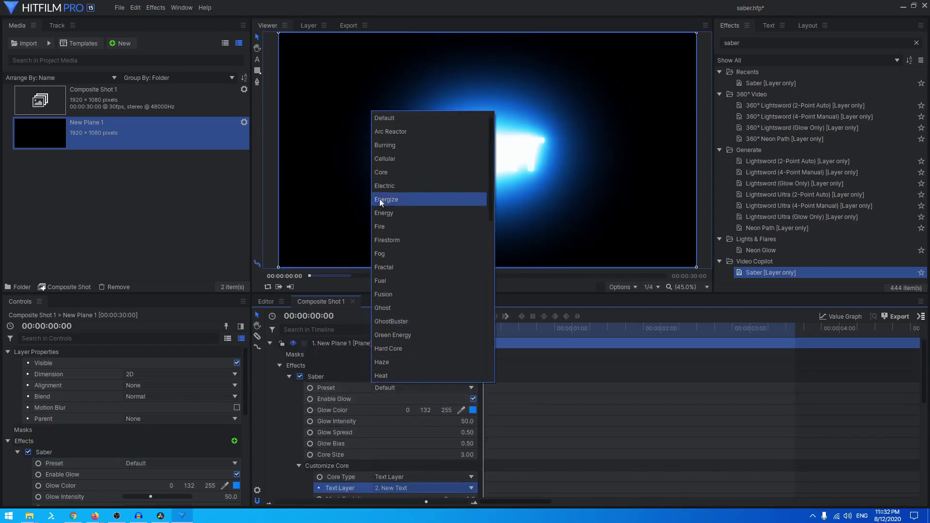
pyautogui.click(402, 137)
pyautogui.scroll(2, 455, 165)
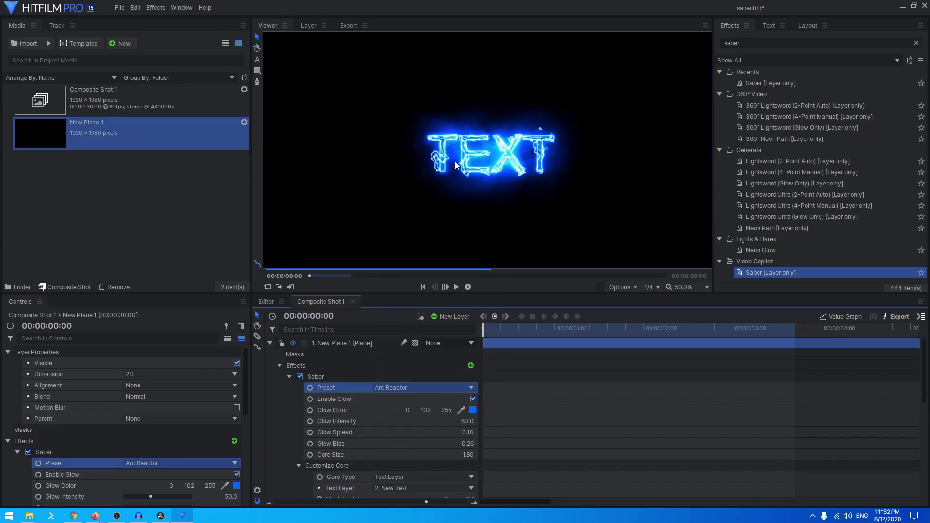
pyautogui.scroll(-1, 455, 161)
pyautogui.click(456, 287)
pyautogui.click(456, 287)
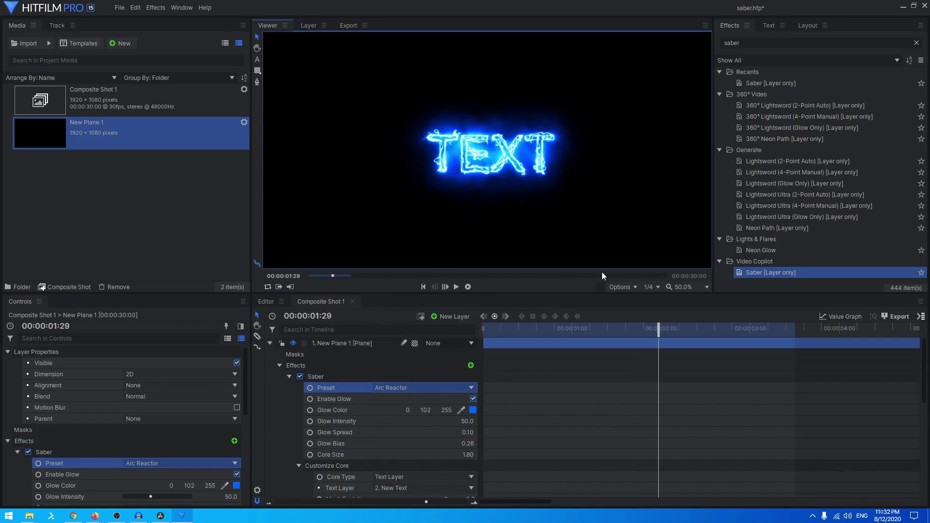
# Step: Preview at Full resolution, then return to 1/4 and replay from the start
pyautogui.click(650, 286)
pyautogui.click(652, 298)
pyautogui.click(456, 287)
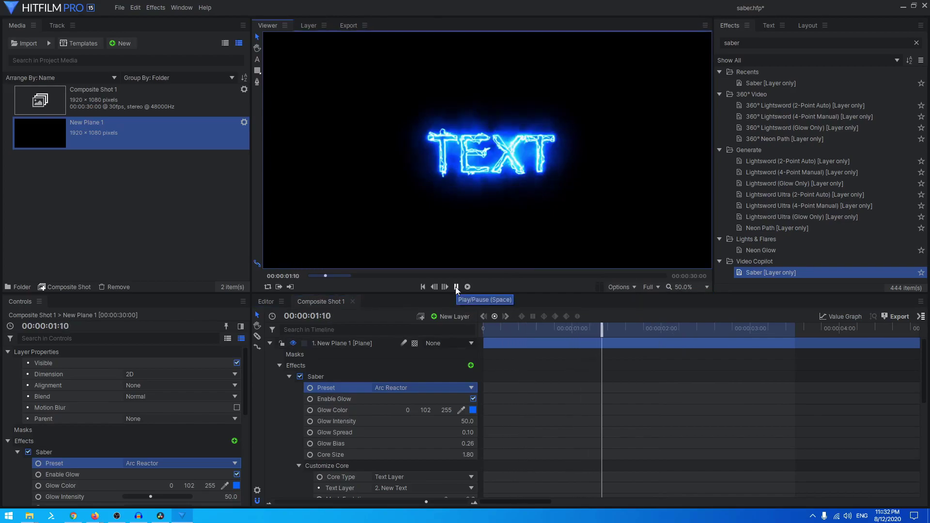
pyautogui.click(653, 285)
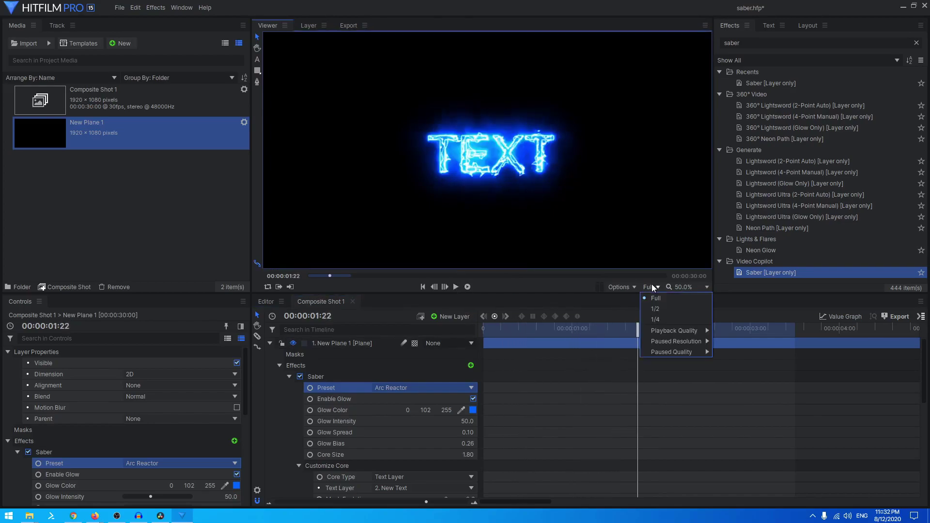
pyautogui.click(661, 321)
pyautogui.click(493, 329)
pyautogui.click(457, 287)
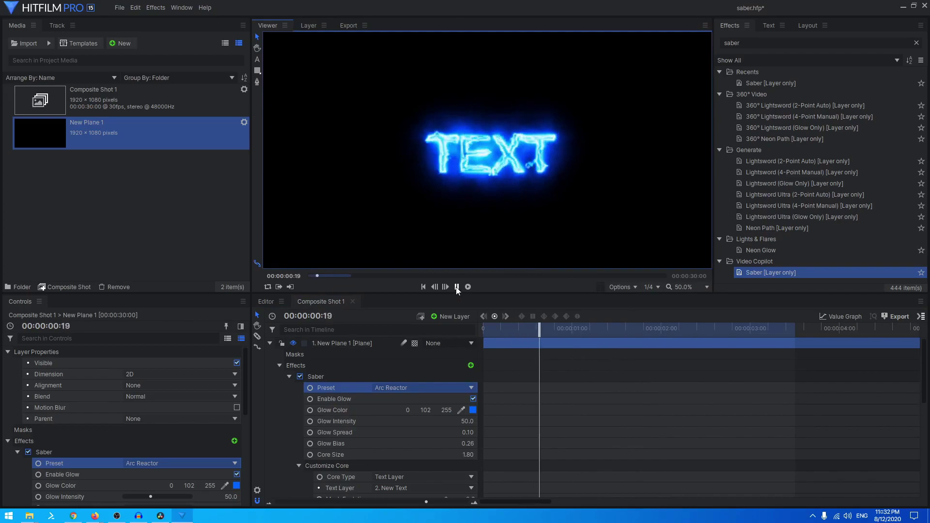
pyautogui.click(457, 287)
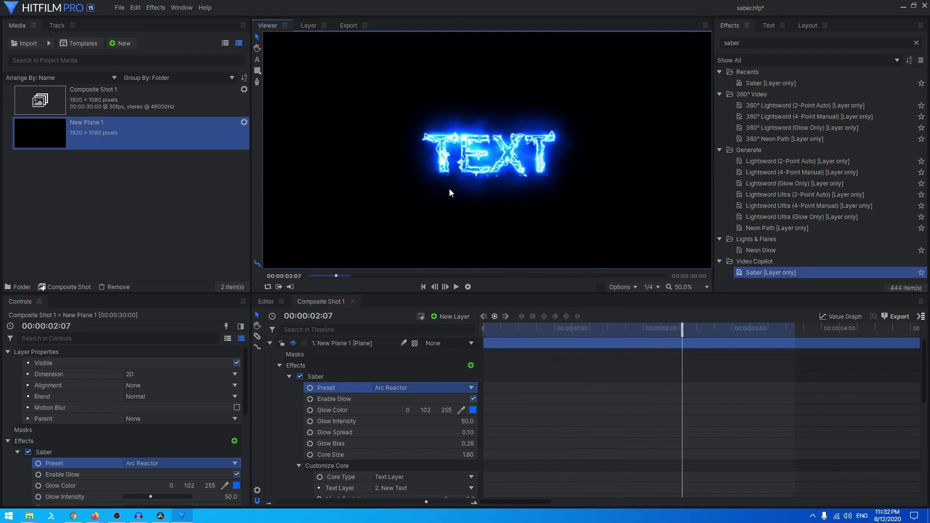
# Step: Set a Start Offset keyframe of 100 at 00:00:00:05
pyautogui.scroll(-2, 352, 444)
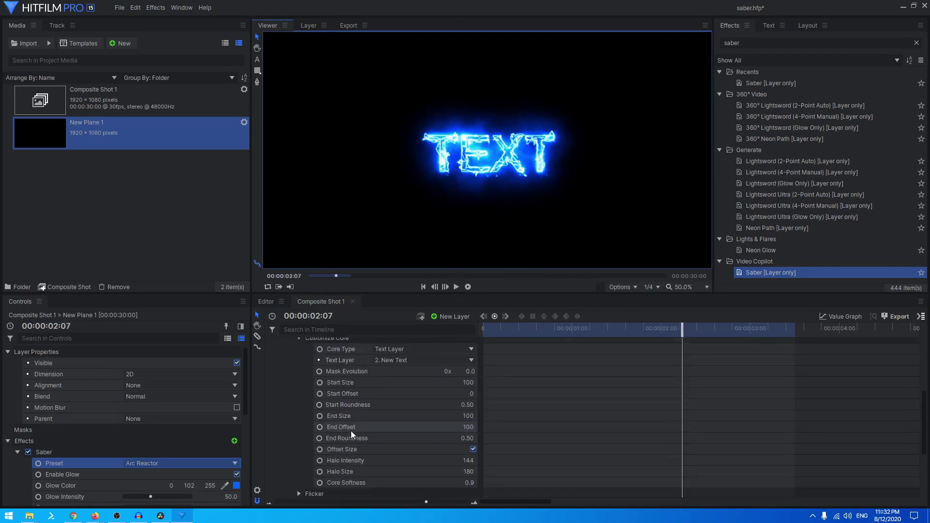
pyautogui.scroll(1, 351, 432)
pyautogui.scroll(1, 351, 429)
pyautogui.scroll(-3, 340, 416)
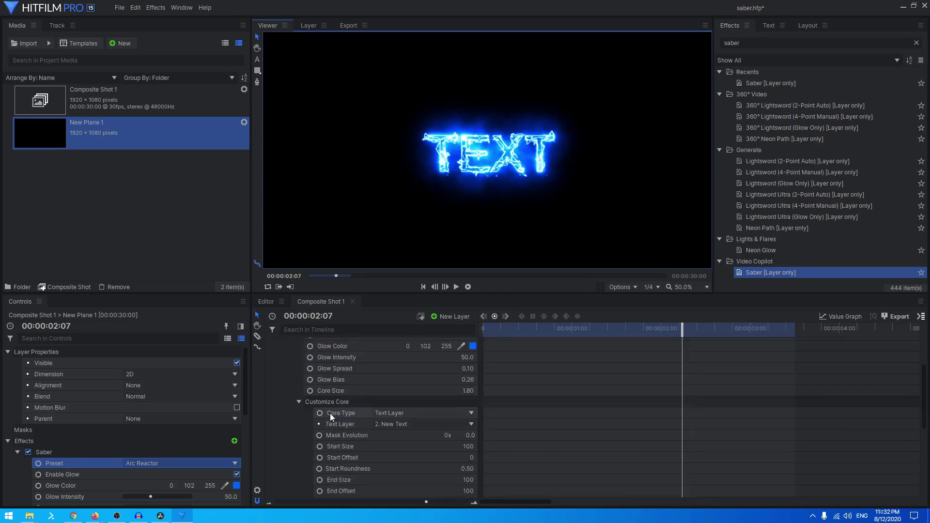
pyautogui.moveTo(522, 330); pyautogui.dragTo(498, 329)
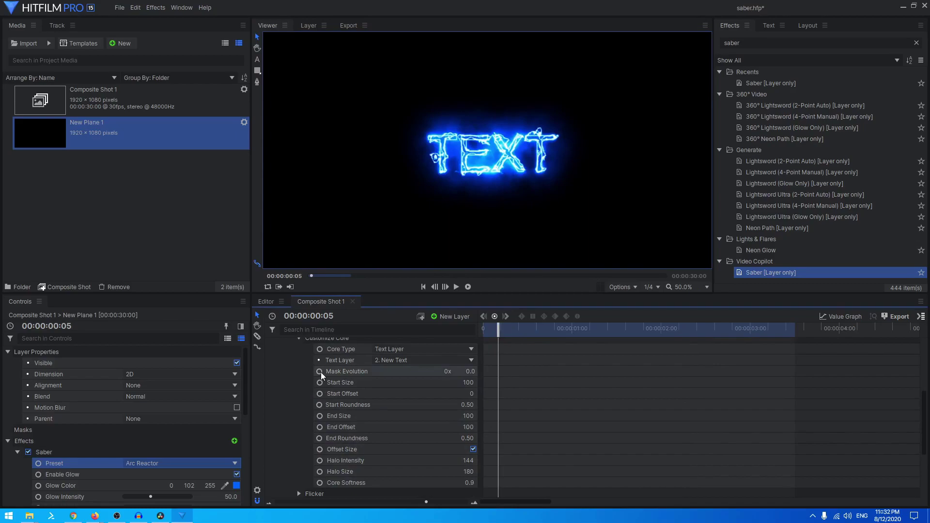
pyautogui.click(320, 394)
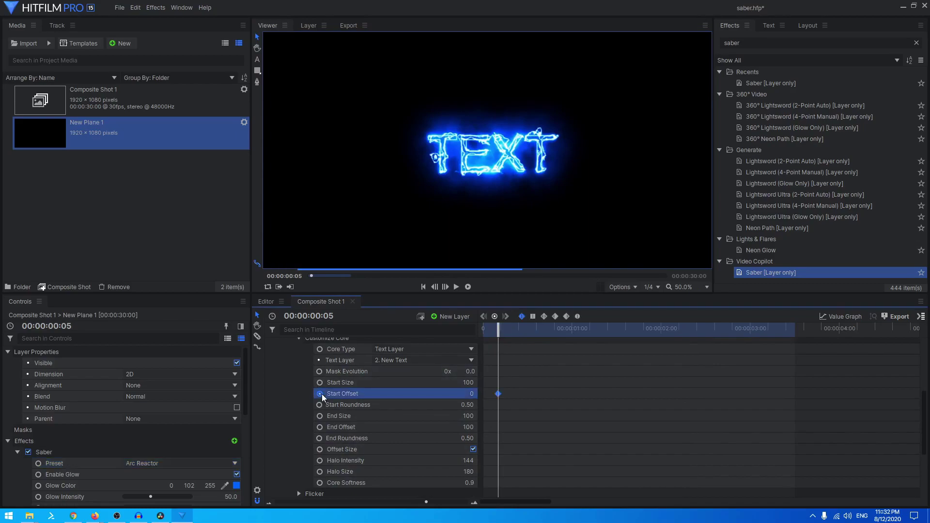
# Step: Add a Start Offset keyframe of 0 at 00:00:02:00
pyautogui.click(664, 331)
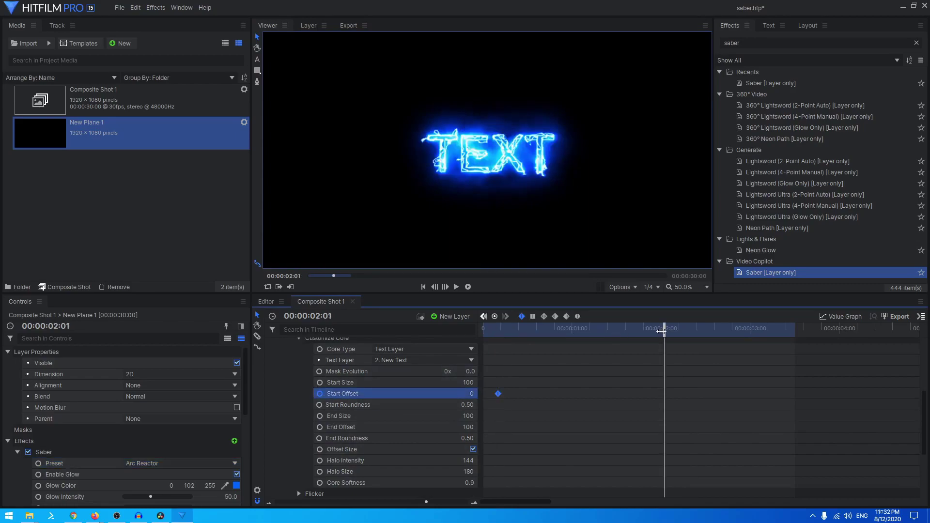
pyautogui.click(662, 333)
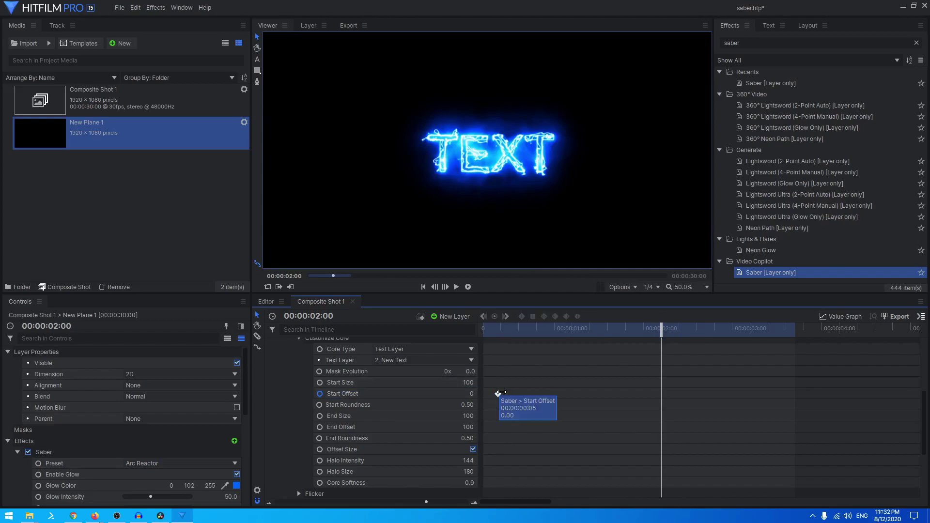
pyautogui.click(498, 394)
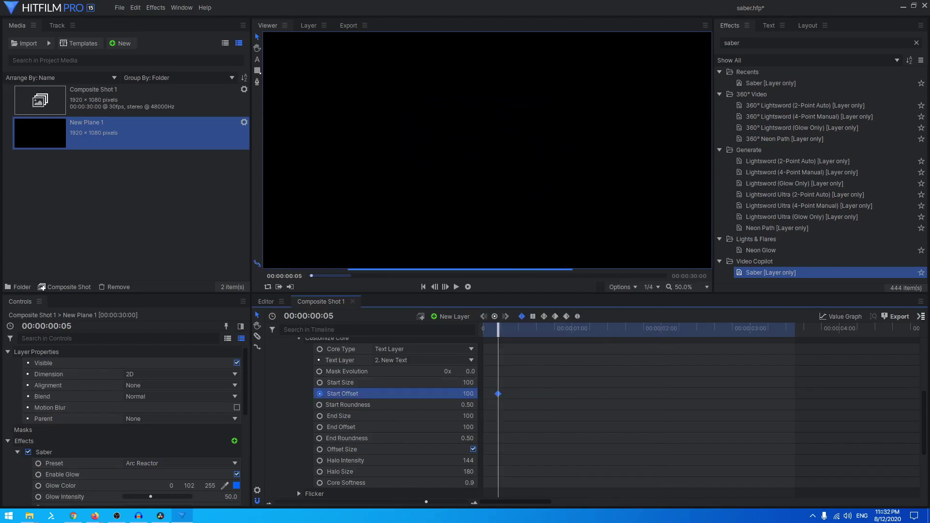
pyautogui.click(662, 333)
pyautogui.click(466, 394)
pyautogui.write('0')
pyautogui.press('Return')
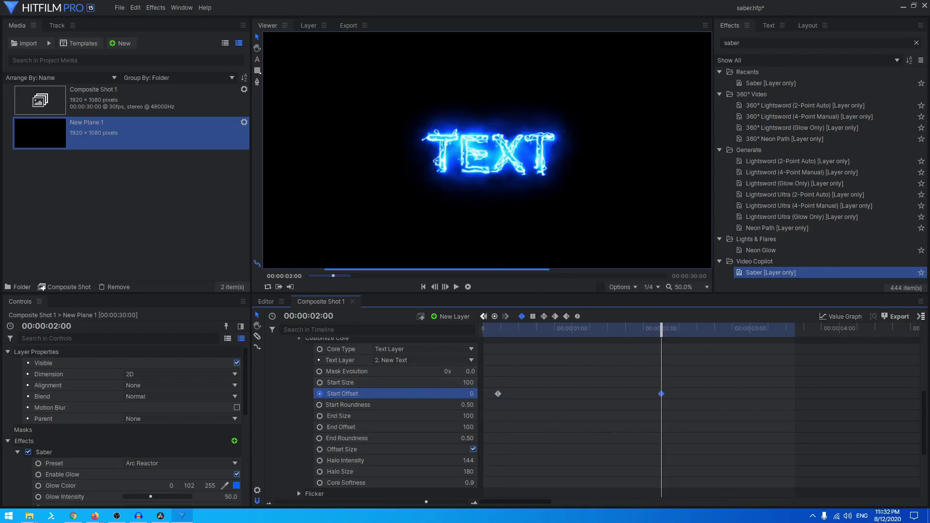
# Step: Scrub and play back the TEXT draw-on animation
pyautogui.moveTo(492, 334)
pyautogui.mouseDown()
pyautogui.moveTo(670, 354)
pyautogui.moveTo(484, 332)
pyautogui.mouseUp()
pyautogui.press('space')
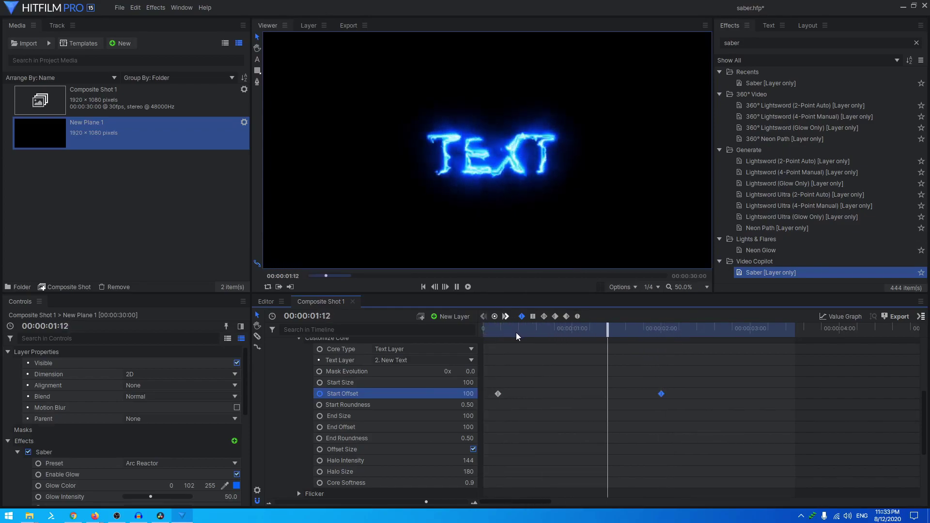
pyautogui.press('space')
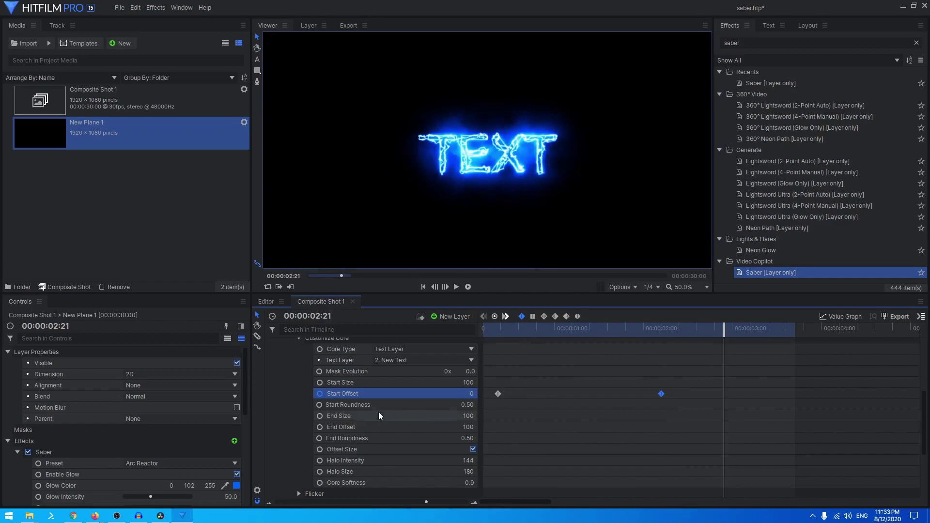
# Step: Raise the Saber's Flicker Intensity to 163
pyautogui.scroll(-1, 356, 441)
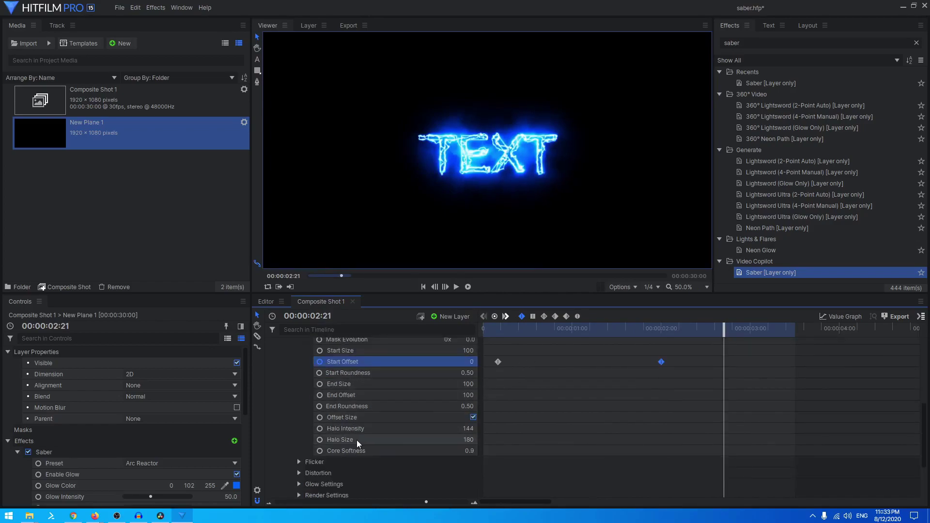
pyautogui.scroll(-1, 361, 440)
pyautogui.click(297, 429)
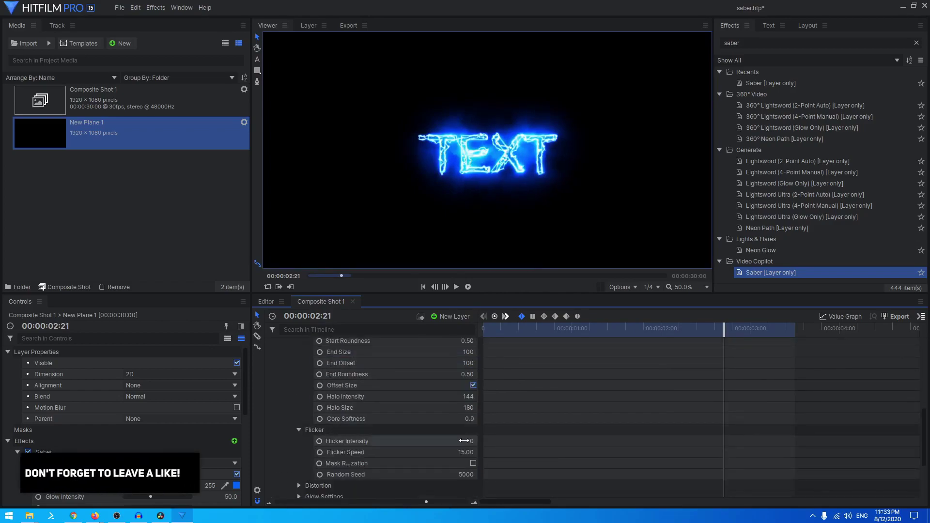
pyautogui.moveTo(465, 441); pyautogui.dragTo(471, 441)
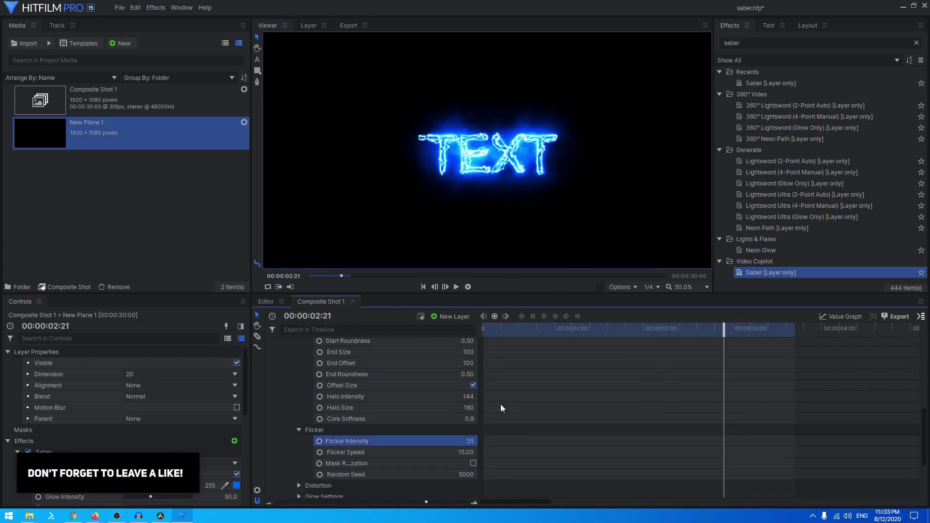
# Step: Play the flickering saber from the start twice to preview it
pyautogui.click(487, 330)
pyautogui.press('space')
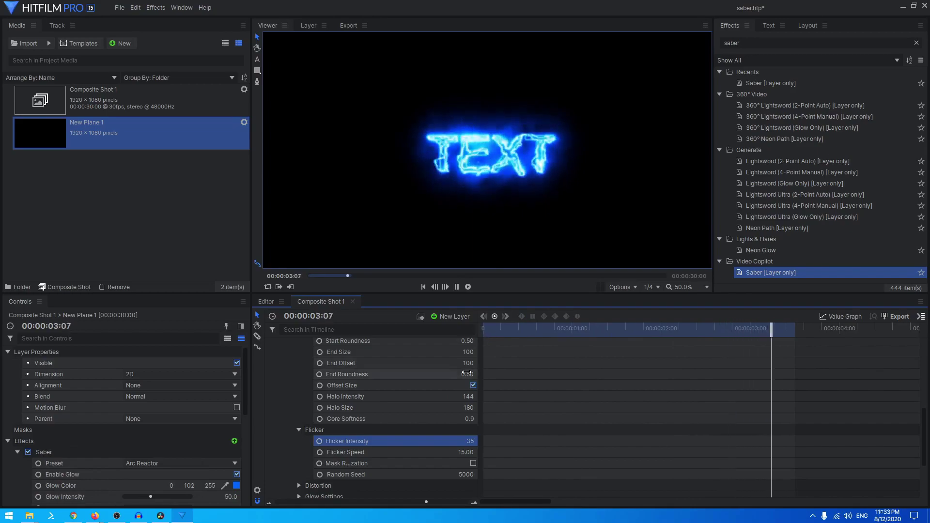
pyautogui.press('space')
pyautogui.click(493, 331)
pyautogui.press('space')
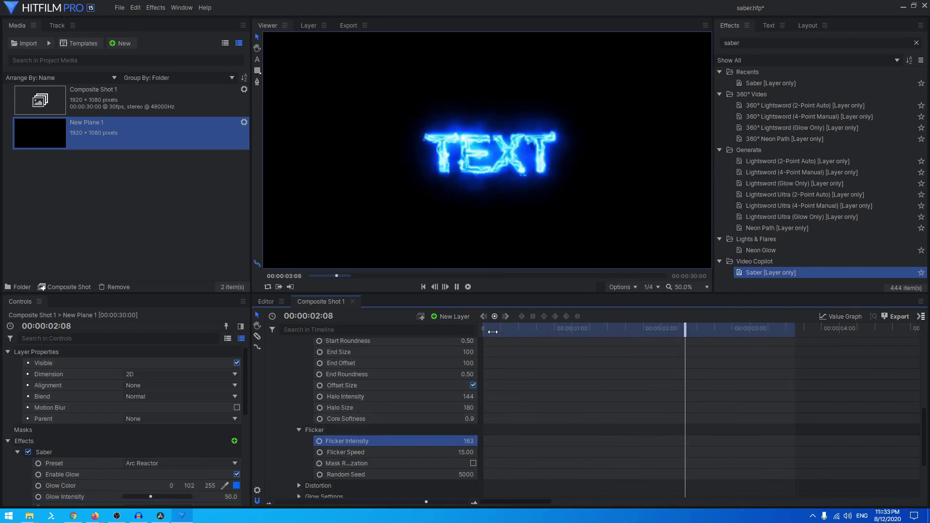
pyautogui.press('space')
# Step: Inspect the Distortion, Glow Distortion, Composite and Glow Settings parameters without changes
pyautogui.scroll(-3, 367, 450)
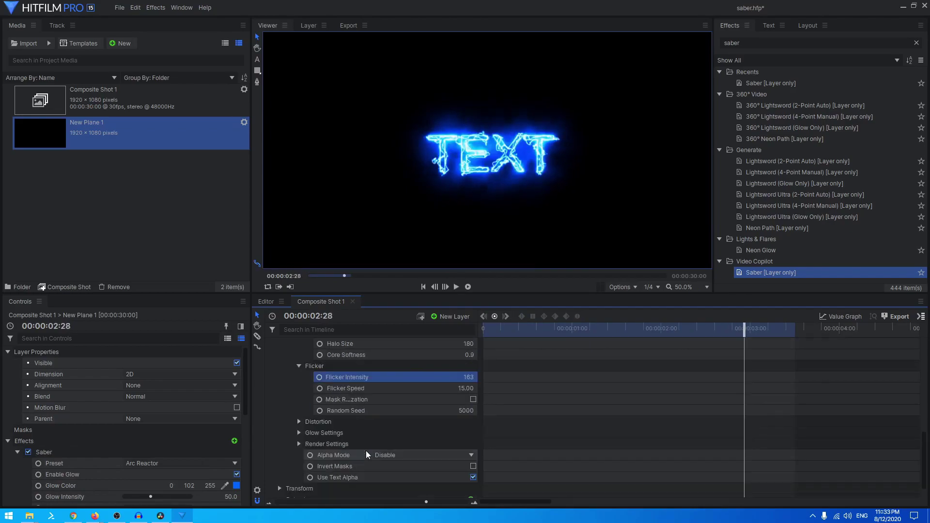
pyautogui.click(299, 421)
pyautogui.click(308, 433)
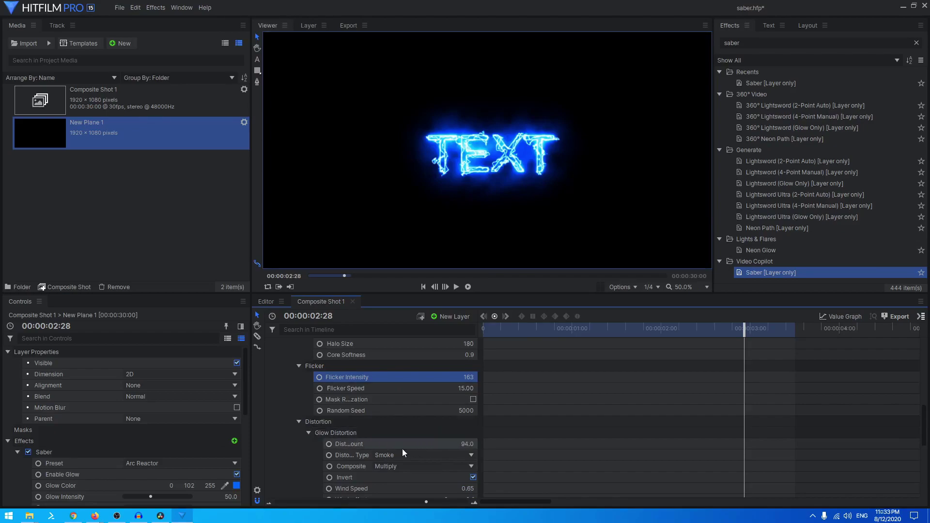
pyautogui.scroll(-2, 402, 448)
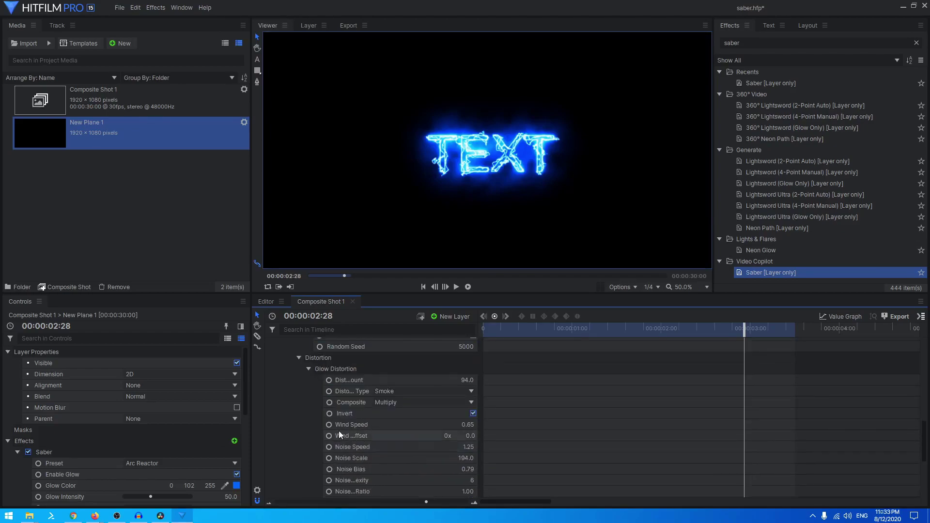
pyautogui.click(379, 403)
pyautogui.click(379, 403)
pyautogui.scroll(-4, 339, 421)
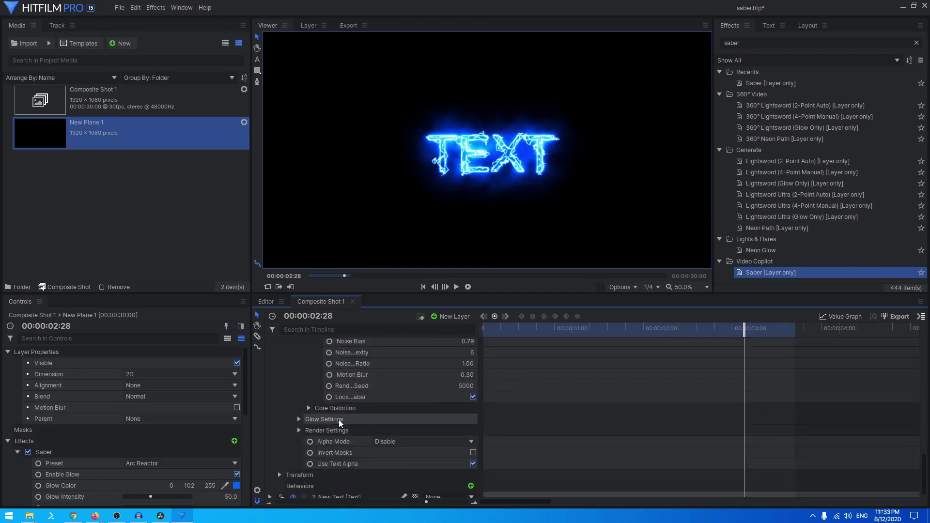
pyautogui.click(300, 419)
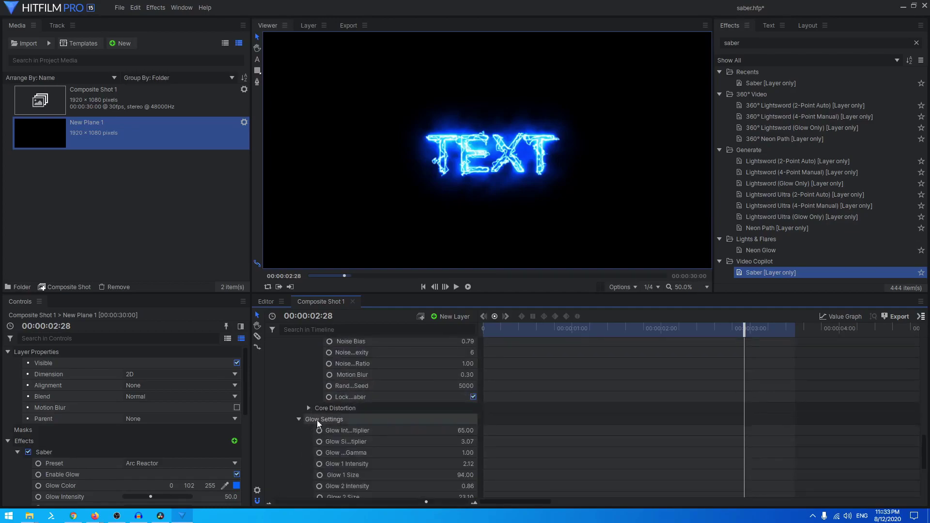
pyautogui.scroll(-3, 335, 427)
pyautogui.scroll(6, 350, 432)
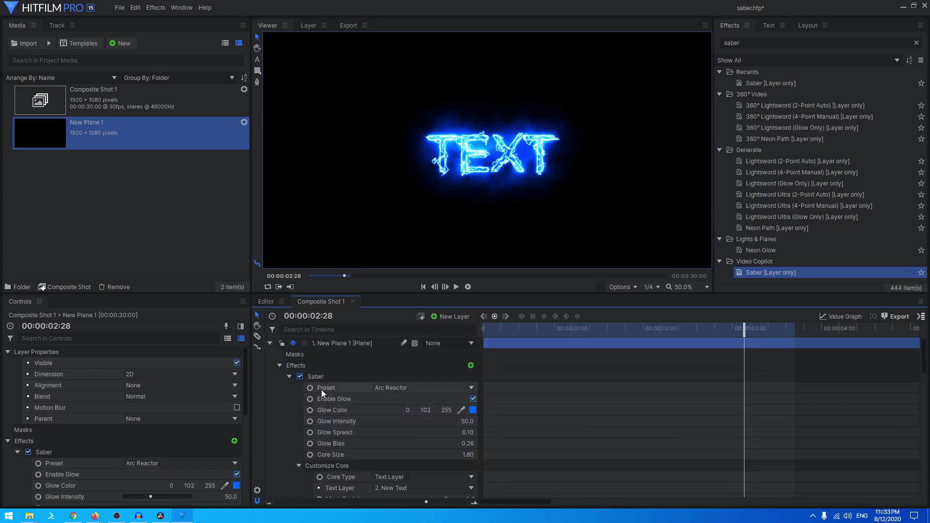
# Step: Add another New Plane 1 layer and hide the two layers below it
pyautogui.click(270, 343)
pyautogui.click(365, 344)
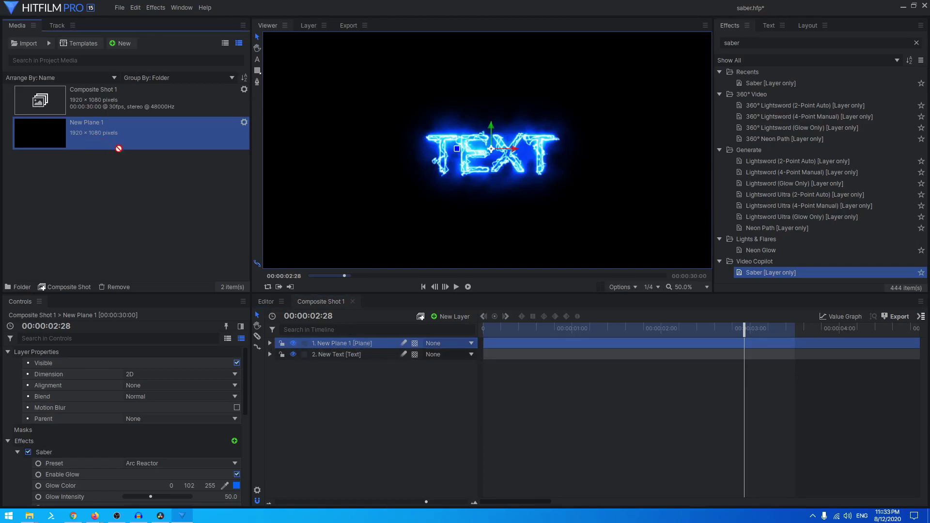
pyautogui.moveTo(118, 145); pyautogui.dragTo(349, 340)
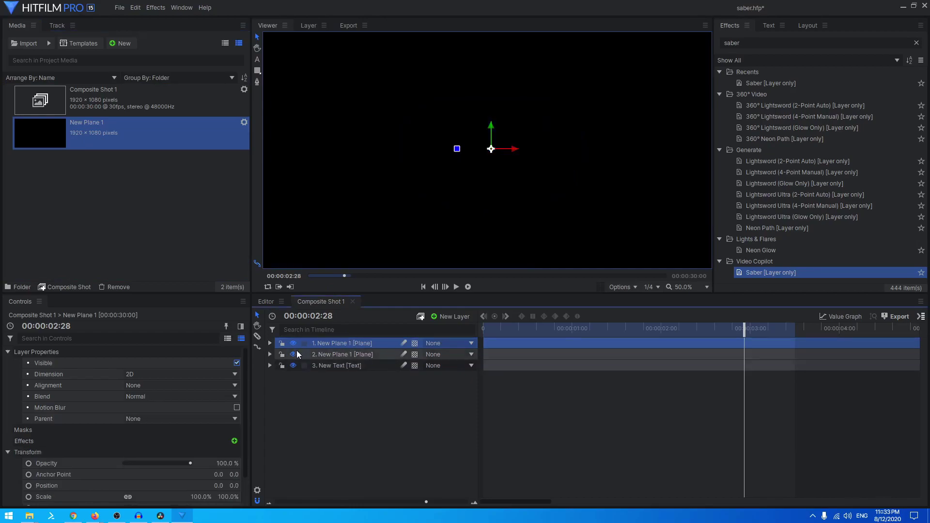
pyautogui.click(293, 354)
pyautogui.click(293, 366)
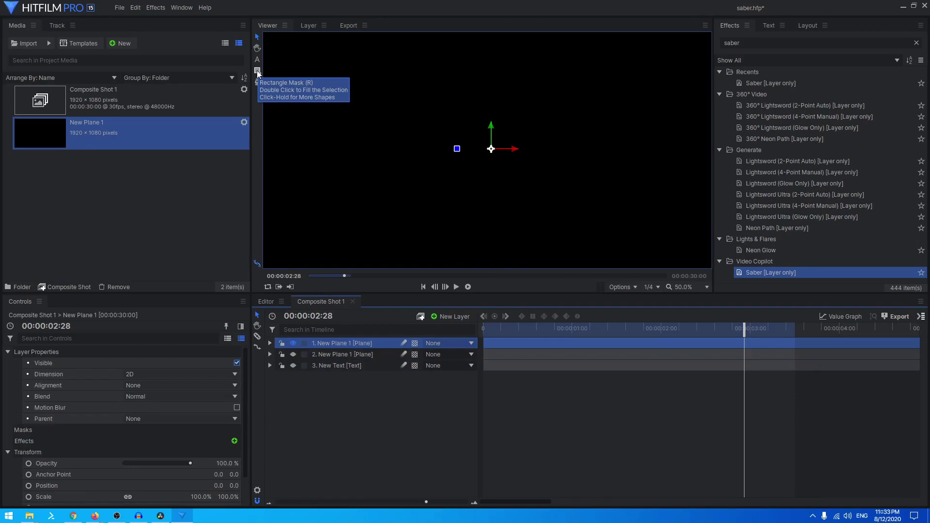
# Step: Draw a star mask at the viewer centre and reduce it to 3 points
pyautogui.moveTo(258, 73)
pyautogui.mouseDown()
pyautogui.moveTo(278, 82)
pyautogui.moveTo(258, 71)
pyautogui.mouseUp()
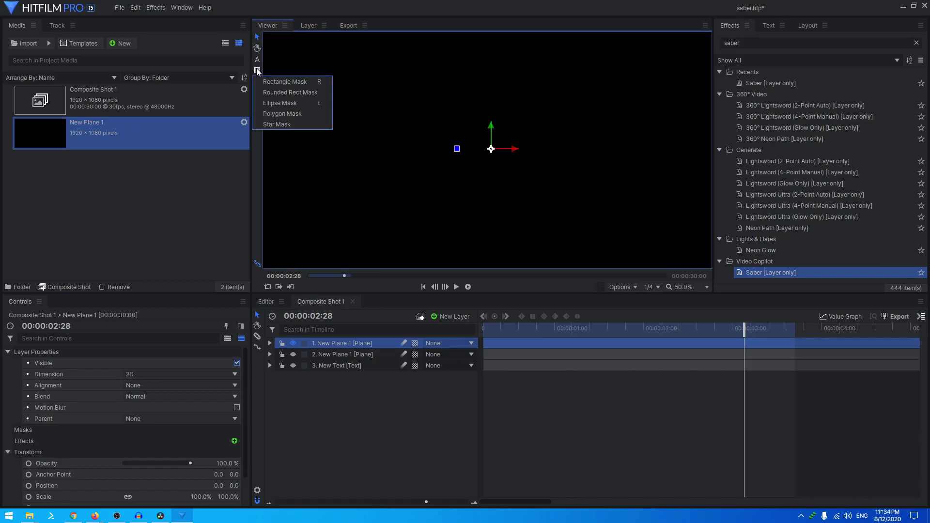
pyautogui.moveTo(257, 71); pyautogui.dragTo(284, 127)
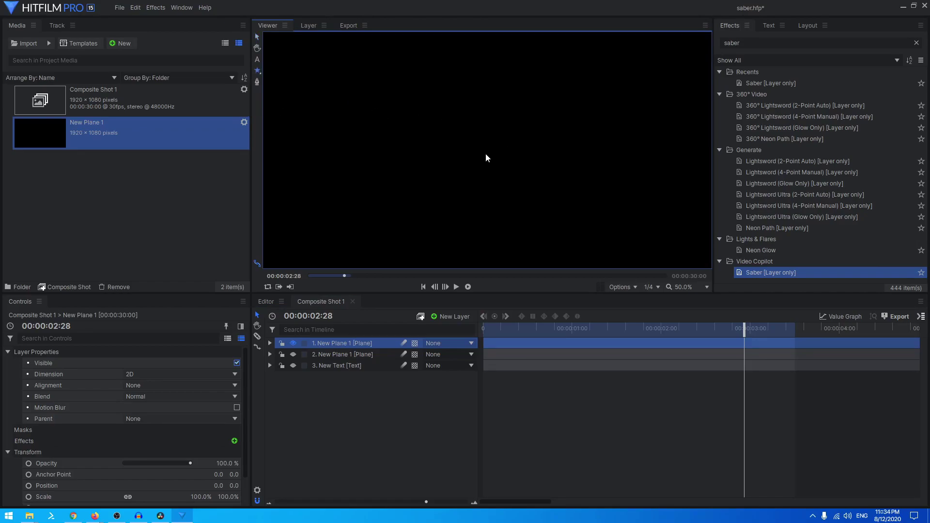
pyautogui.moveTo(485, 153); pyautogui.dragTo(551, 210)
pyautogui.click(397, 227)
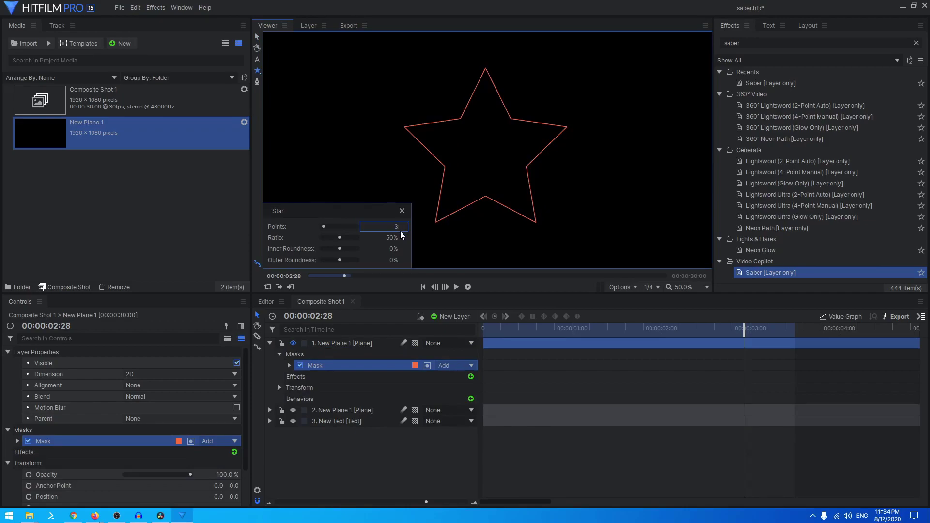
pyautogui.press('Return')
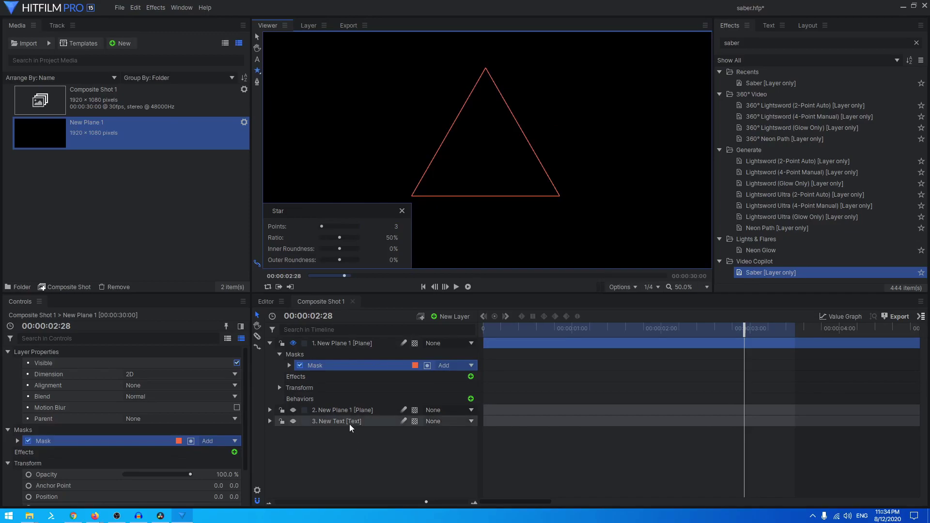
pyautogui.click(345, 439)
# Step: Apply Saber to the masked plane with Core Type set to Layer Masks
pyautogui.click(339, 344)
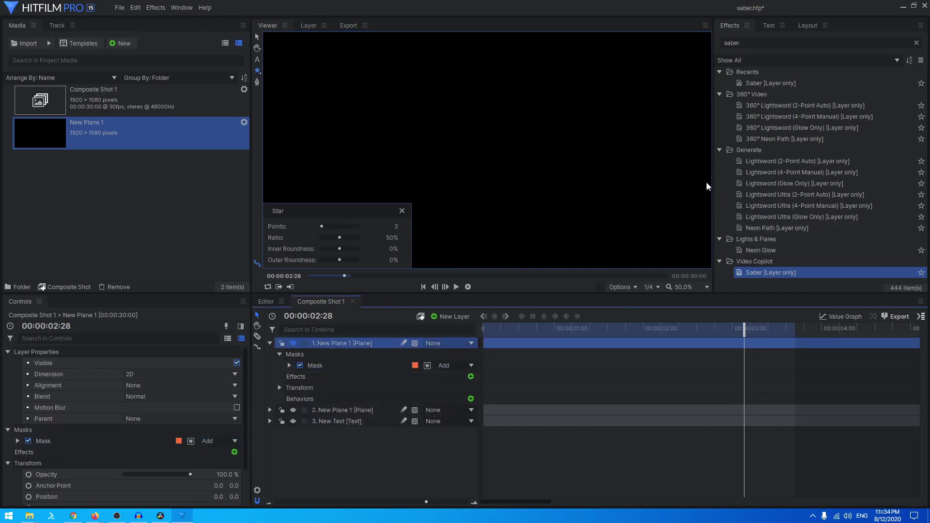
pyautogui.moveTo(765, 273); pyautogui.dragTo(339, 342)
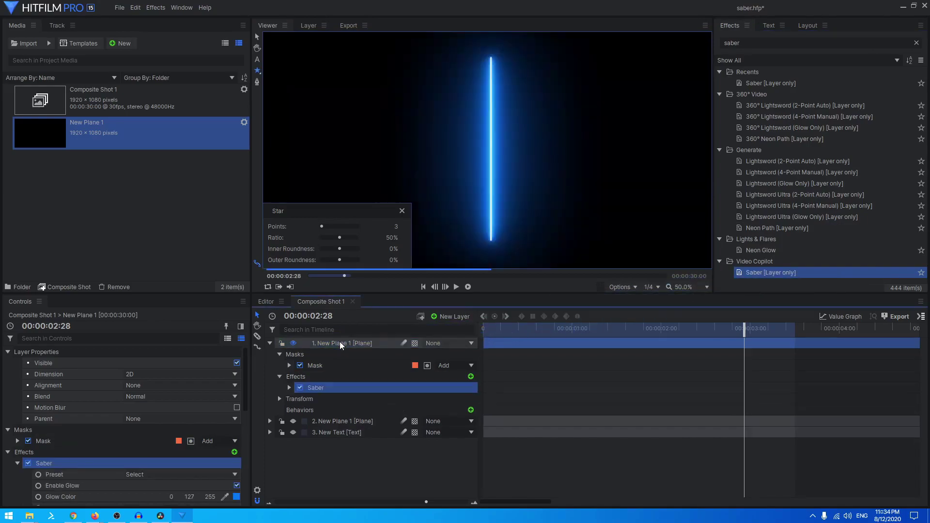
pyautogui.click(289, 387)
pyautogui.scroll(-3, 365, 433)
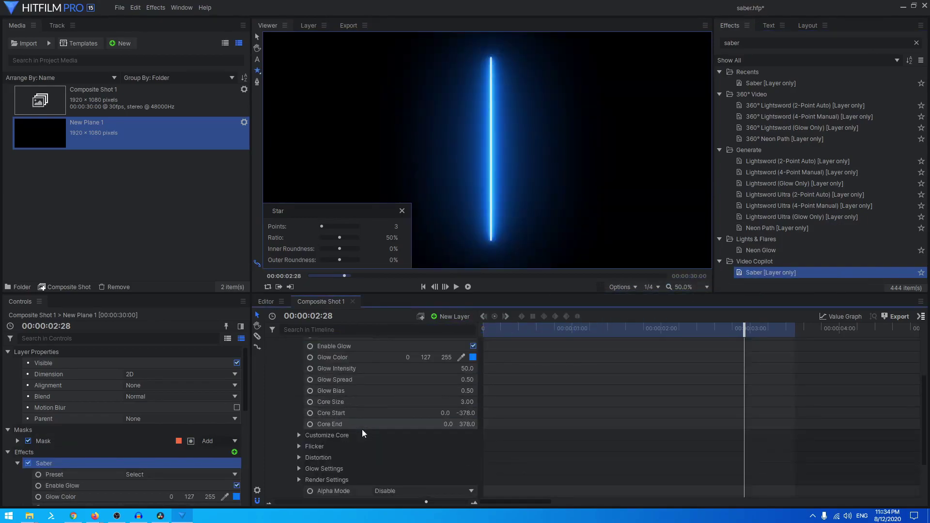
pyautogui.click(299, 435)
pyautogui.click(383, 446)
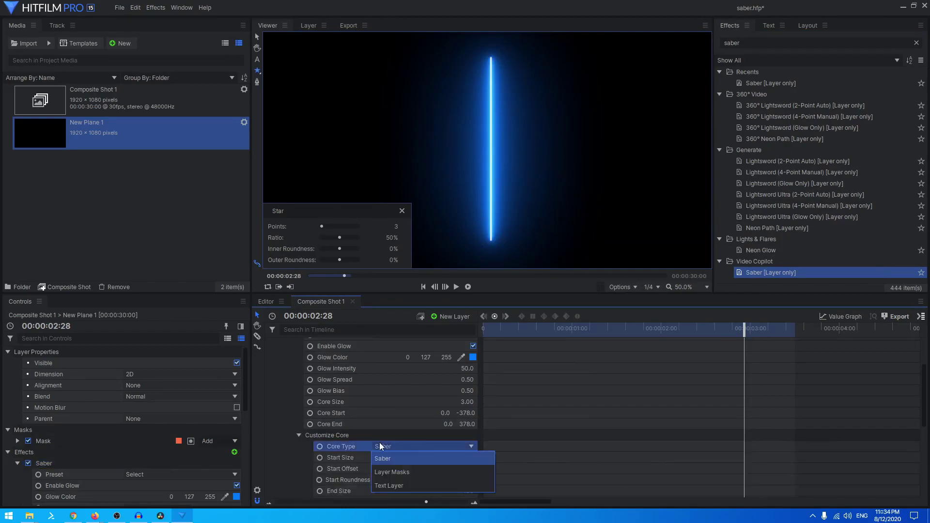
pyautogui.click(388, 471)
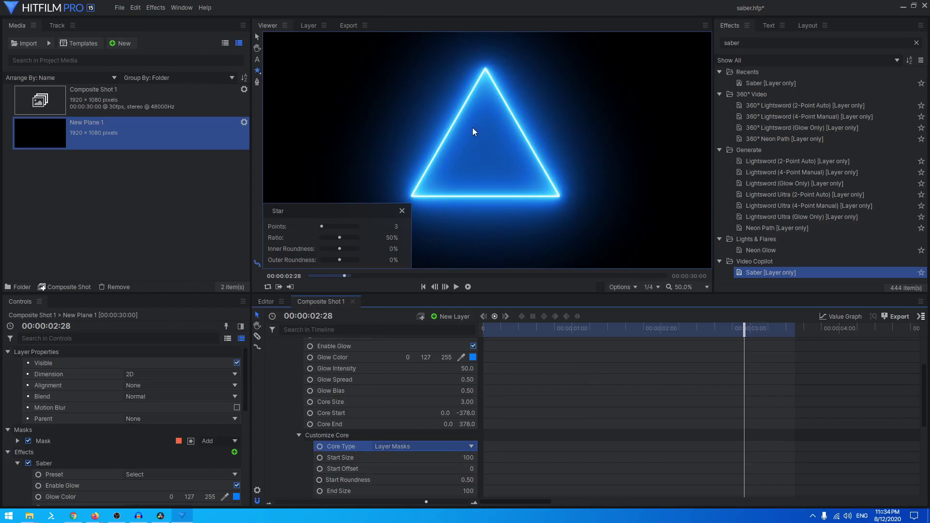
# Step: Draw a five-point curved freehand mask sweeping toward the lower right, then zoom out
pyautogui.click(257, 82)
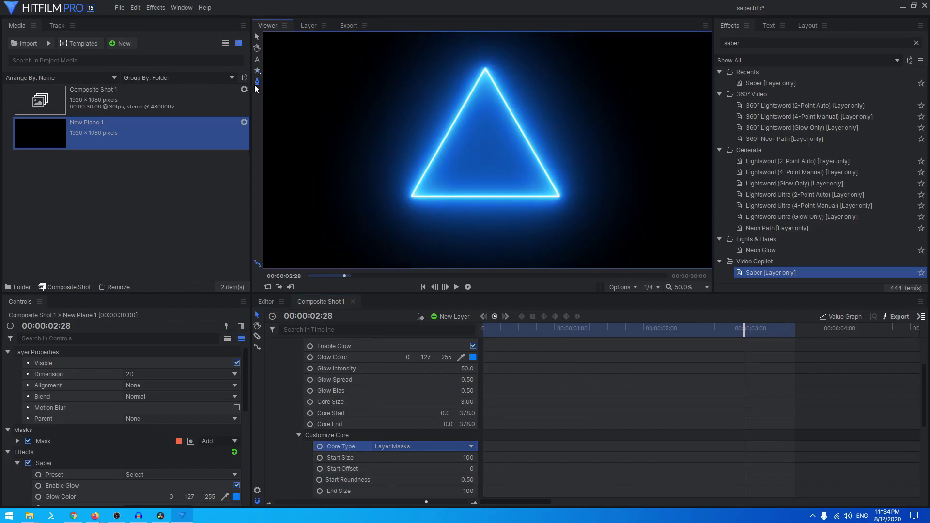
pyautogui.click(292, 173)
pyautogui.moveTo(335, 103); pyautogui.dragTo(373, 177)
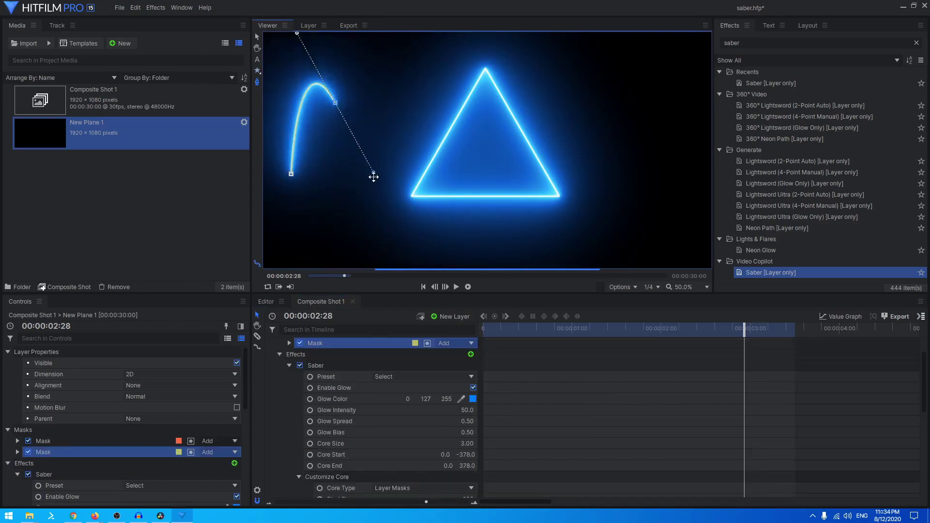
pyautogui.moveTo(366, 229); pyautogui.dragTo(524, 185)
pyautogui.moveTo(580, 133); pyautogui.dragTo(638, 202)
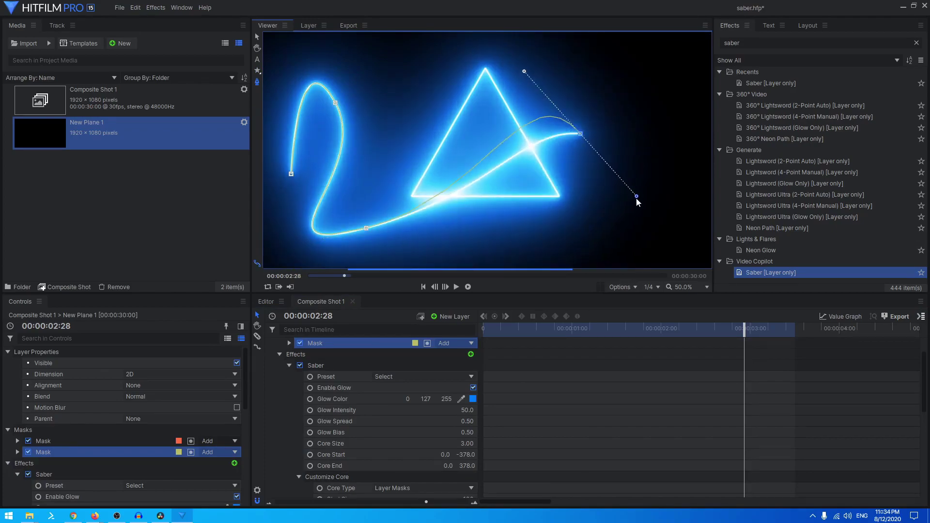
pyautogui.moveTo(601, 244); pyautogui.dragTo(690, 190)
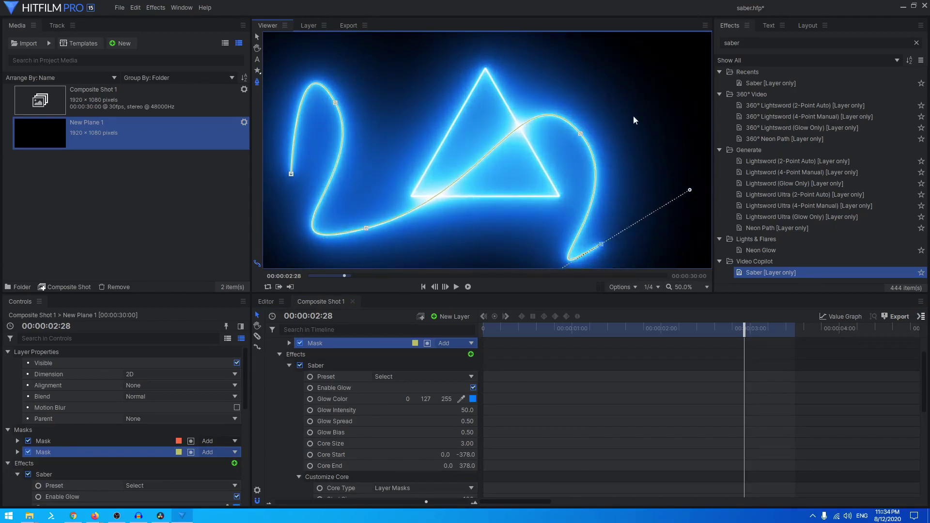
pyautogui.scroll(-1, 466, 175)
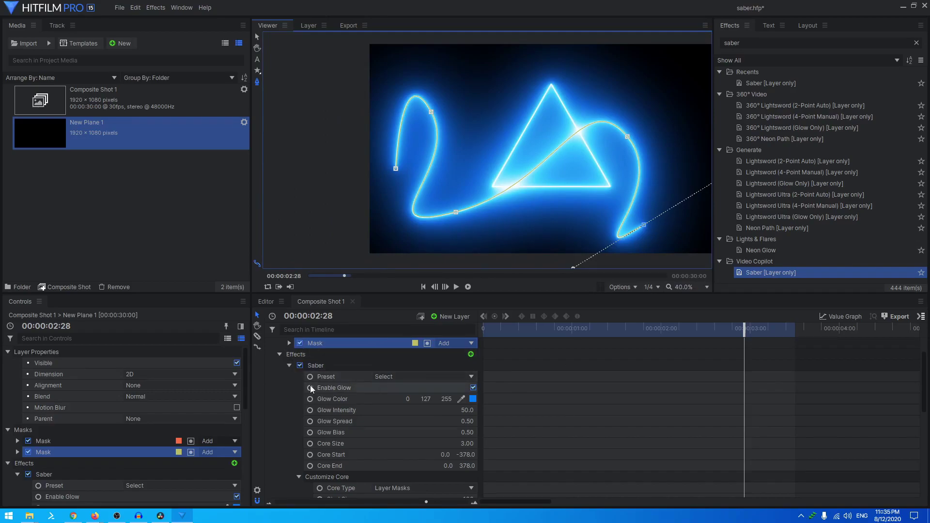
# Step: Delete the triangle mask so only the freehand curve mask remains
pyautogui.scroll(3, 304, 365)
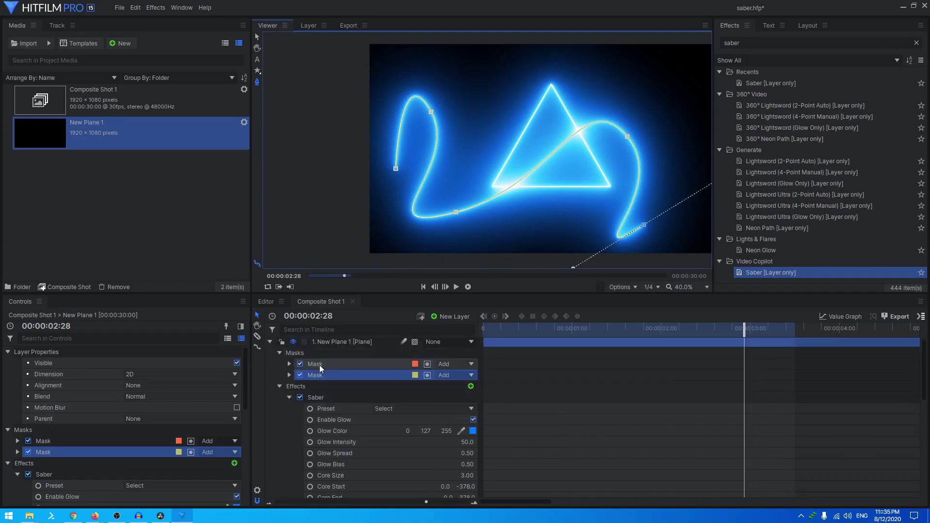
pyautogui.click(330, 364)
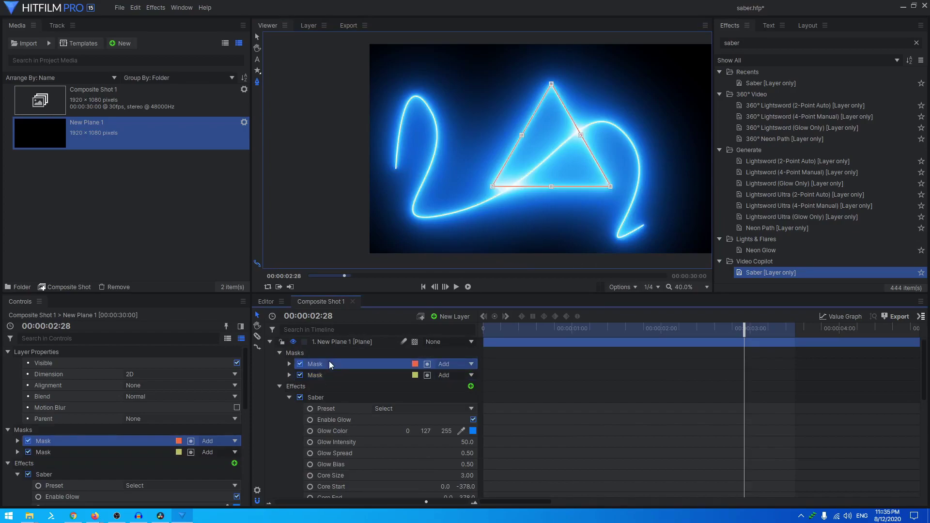
pyautogui.press('Delete')
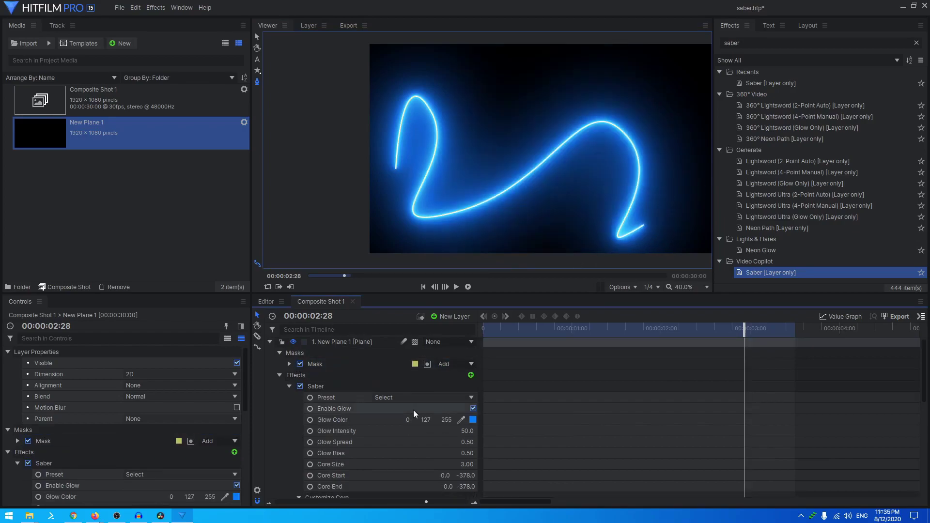
# Step: Set the saber's Start Offset to 43, then drag the value to trim the saber's start
pyautogui.scroll(-3, 319, 396)
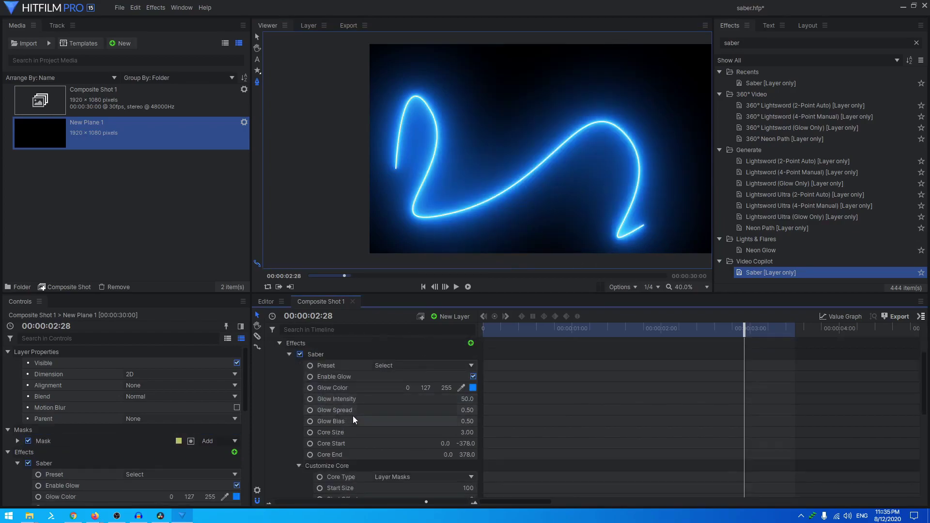
pyautogui.scroll(-3, 308, 463)
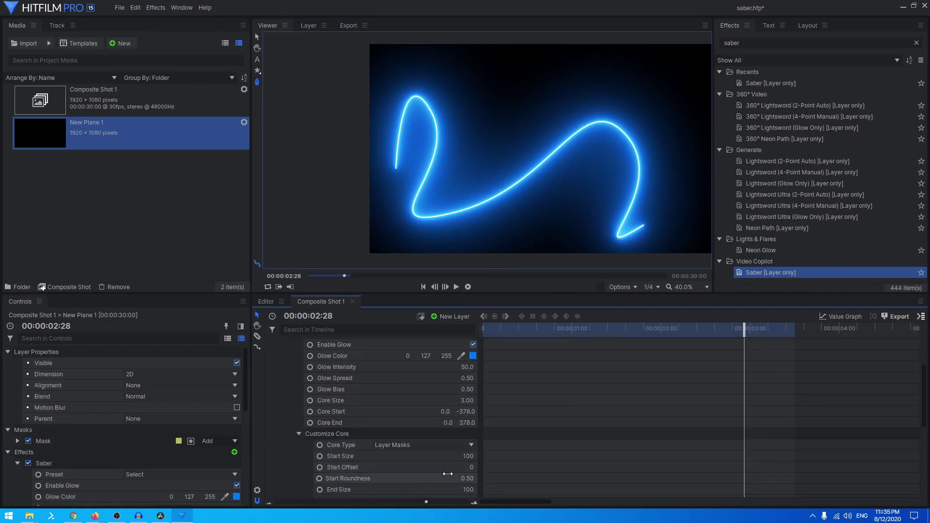
pyautogui.click(470, 467)
pyautogui.write('43')
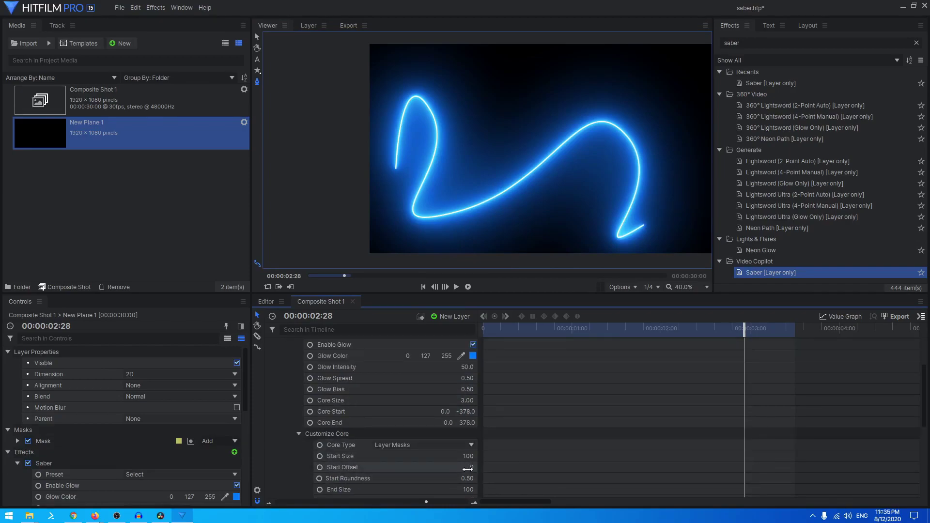
pyautogui.press('Return')
pyautogui.moveTo(470, 467)
pyautogui.mouseDown()
pyautogui.moveTo(499, 467)
pyautogui.moveTo(460, 467)
pyautogui.moveTo(309, 342)
pyautogui.mouseUp()
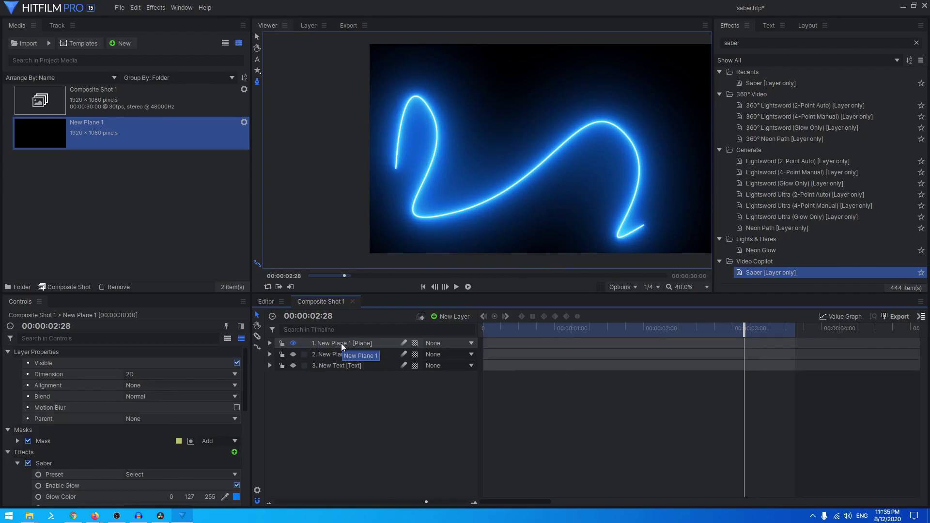
# Step: Hide the freehand-curve layer, select the text saber plane, scrub to preview it, and show the Text settings
pyautogui.click(293, 343)
pyautogui.click(293, 365)
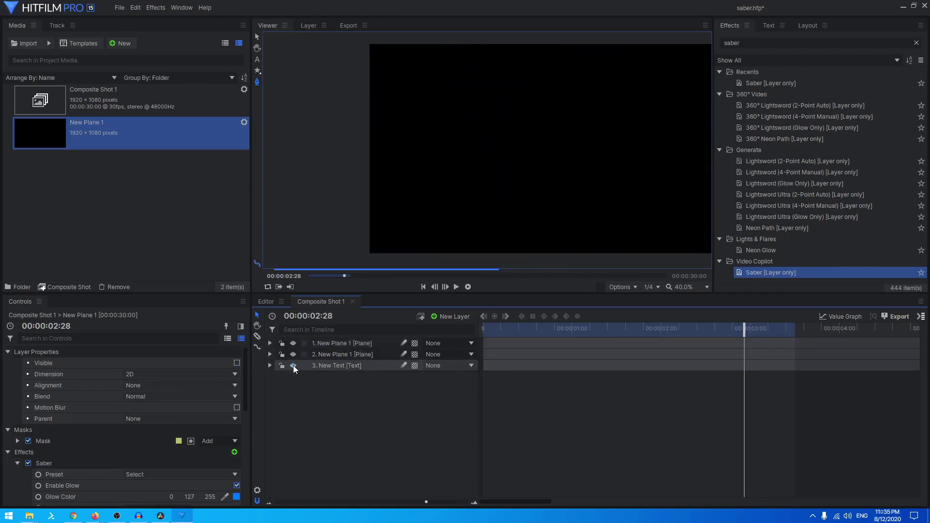
pyautogui.click(349, 352)
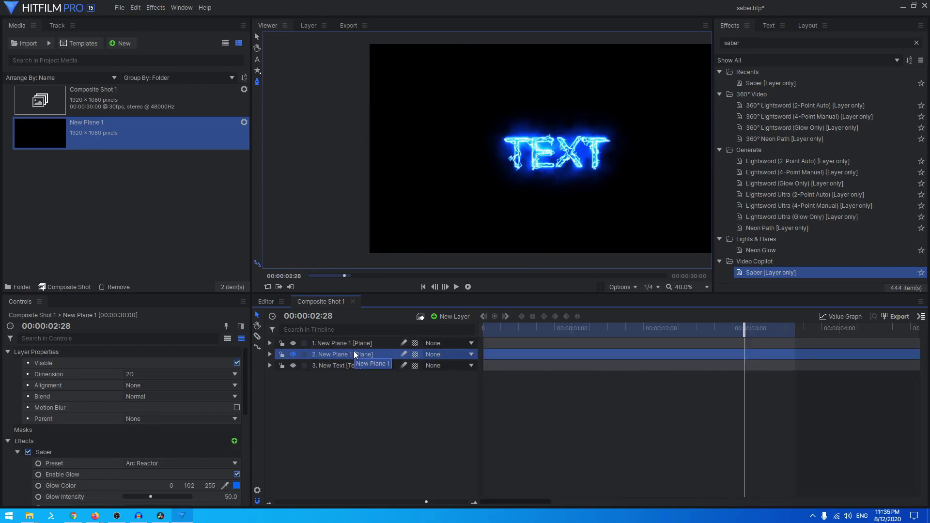
pyautogui.moveTo(505, 330); pyautogui.dragTo(619, 335)
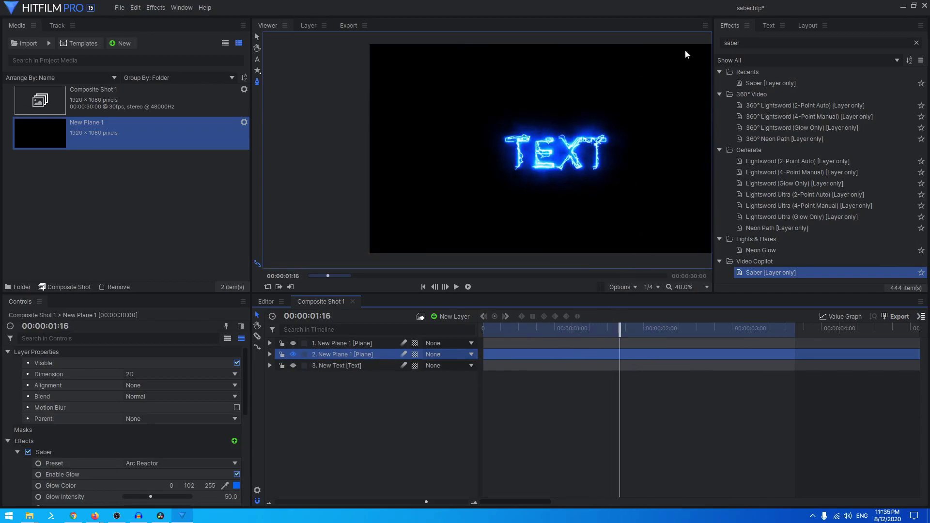
pyautogui.click(769, 26)
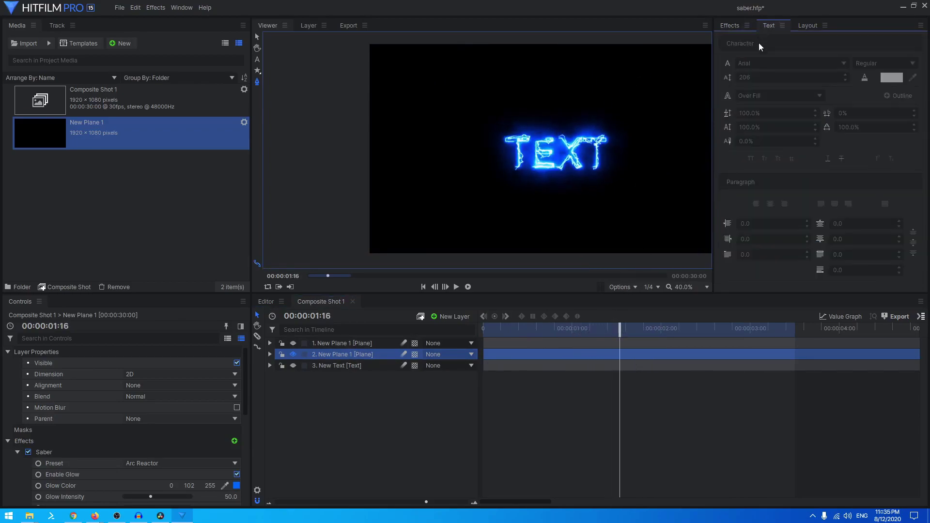
# Step: Set the New Text layer's font to Logos tfb
pyautogui.click(330, 364)
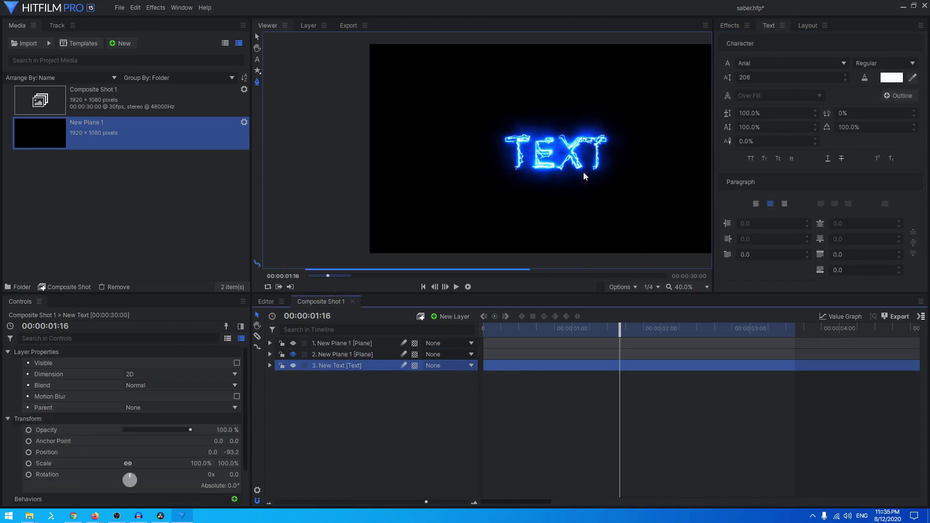
pyautogui.click(759, 65)
pyautogui.scroll(-5, 761, 60)
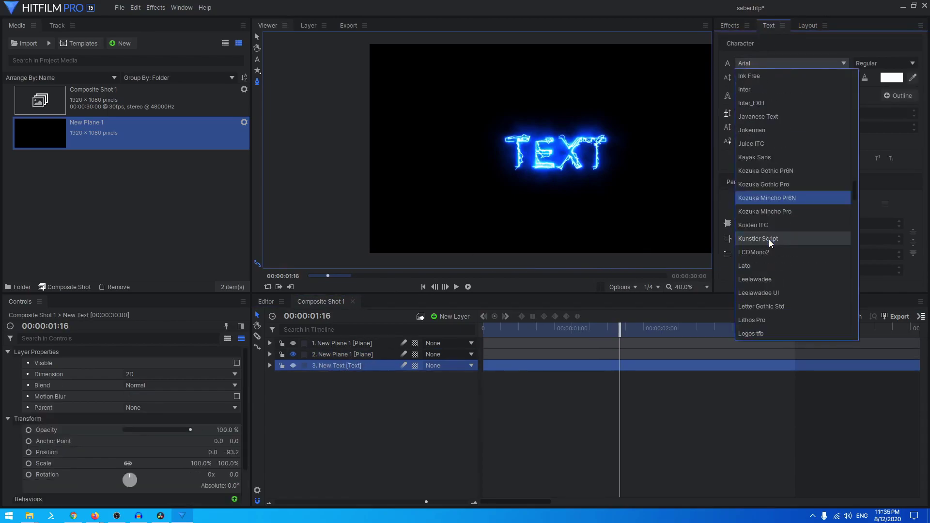
pyautogui.click(755, 335)
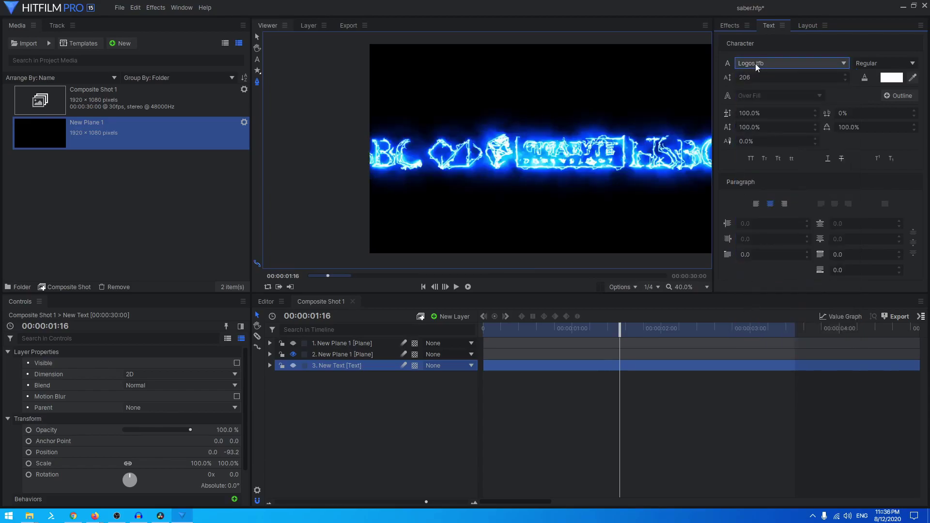
# Step: Replace the text content with the TOYOTA logo glyph and finish editing
pyautogui.click(331, 355)
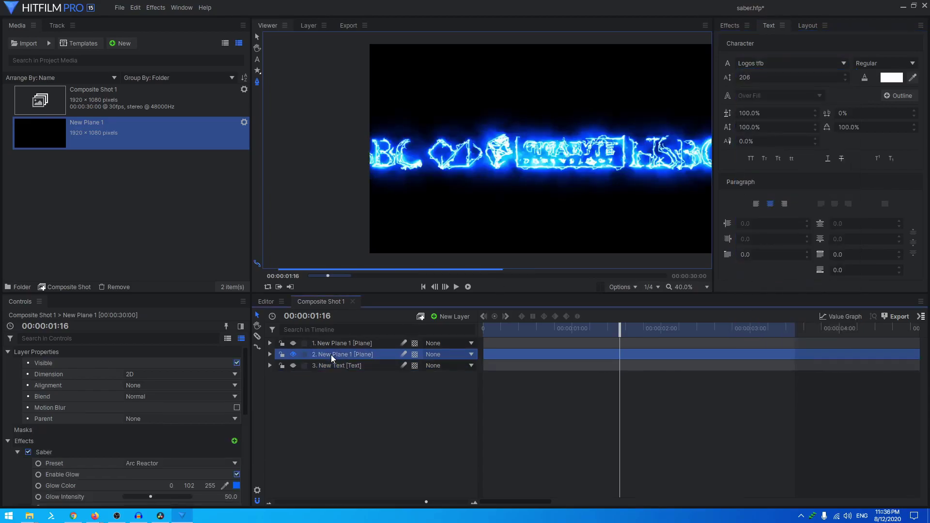
pyautogui.click(257, 60)
pyautogui.click(483, 154)
pyautogui.hotkey('ctrl', 'a')
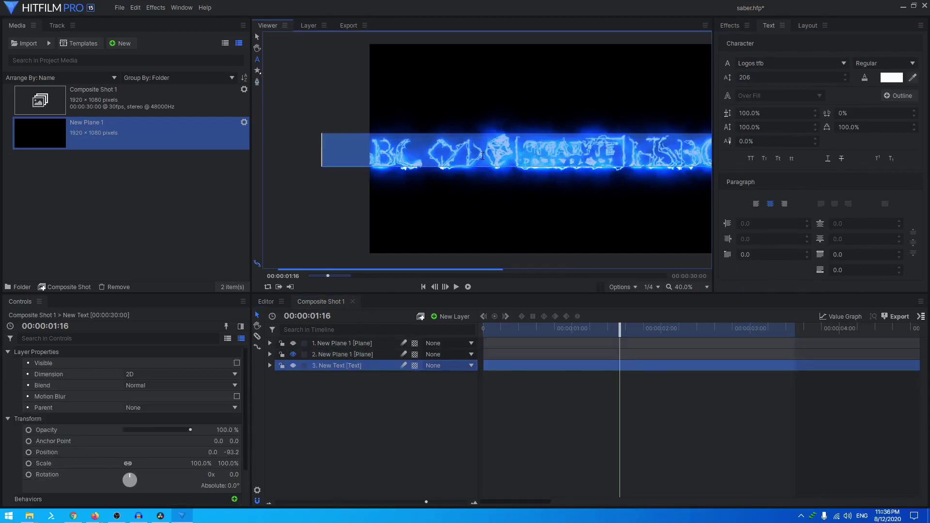
pyautogui.press('BackSpace')
pyautogui.hotkey('ctrl', 'z')
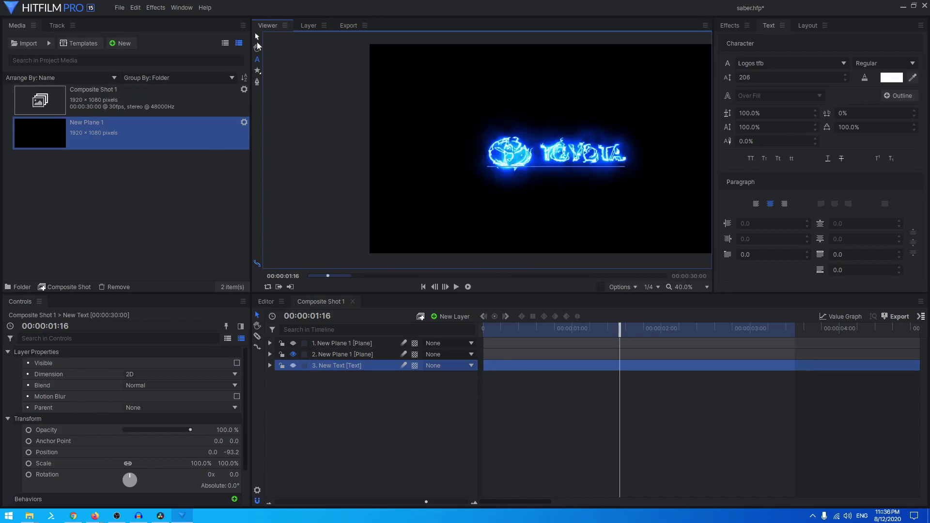
pyautogui.press('Escape')
pyautogui.click(378, 418)
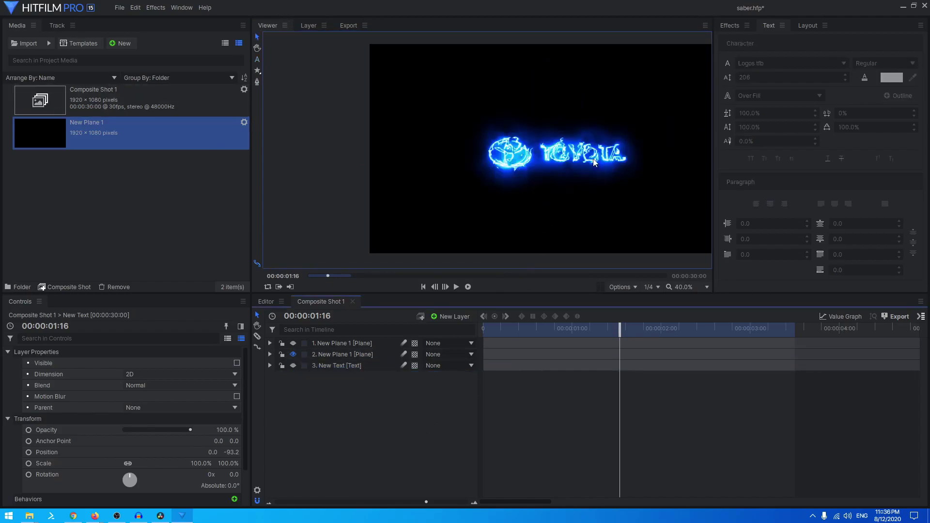
pyautogui.click(576, 196)
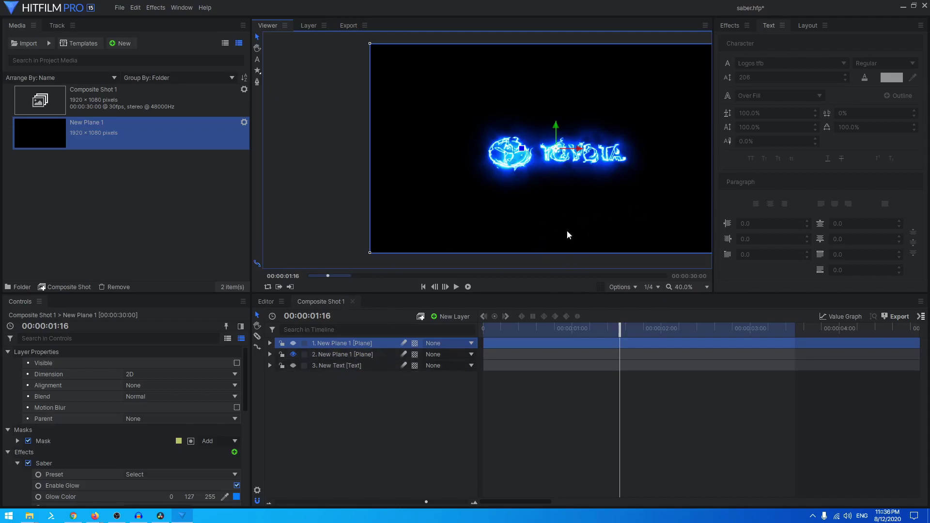
pyautogui.click(417, 377)
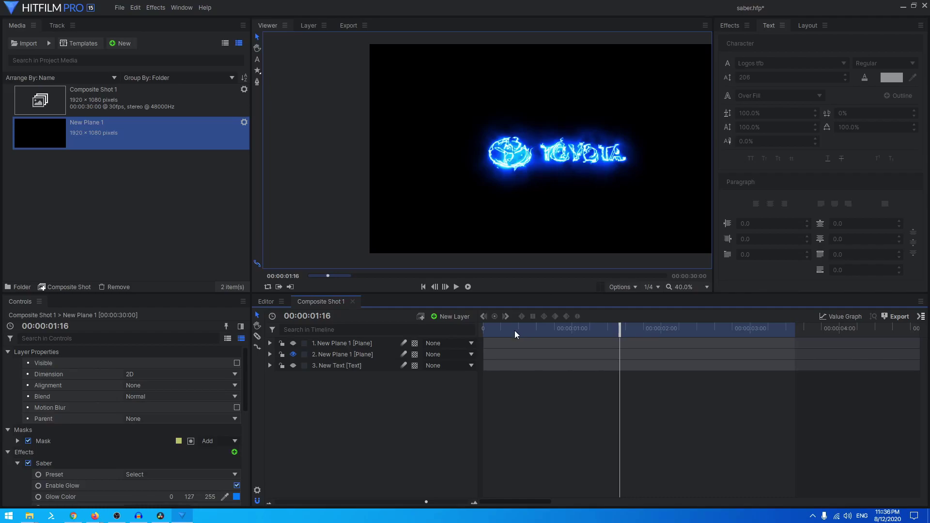
pyautogui.moveTo(515, 331); pyautogui.dragTo(660, 347)
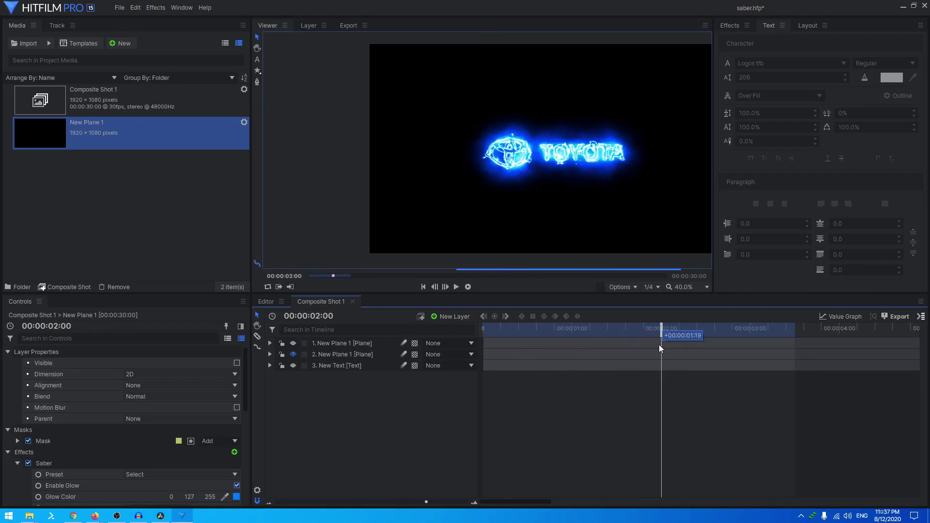